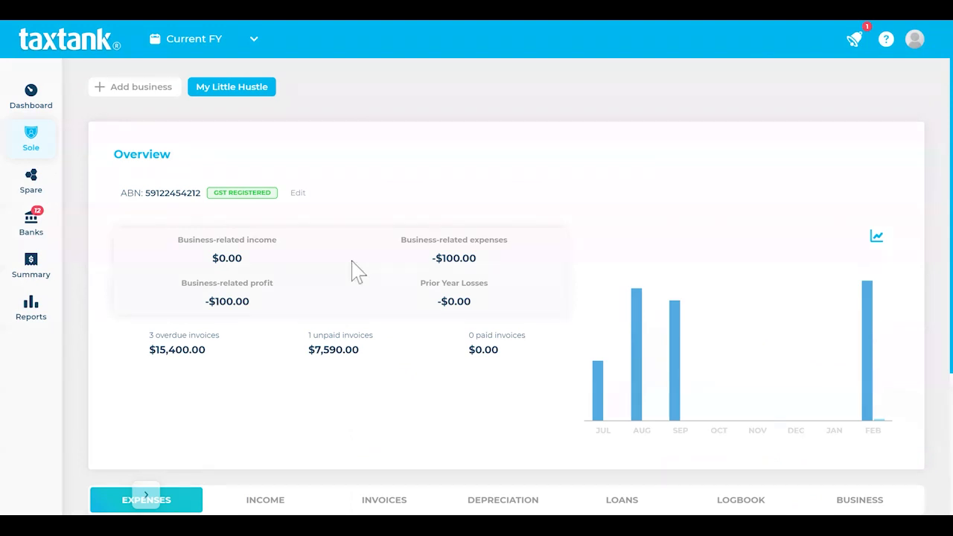
{"action": "scroll", "coordinate": [356, 272], "scroll_direction": "down", "scroll_amount": 2}
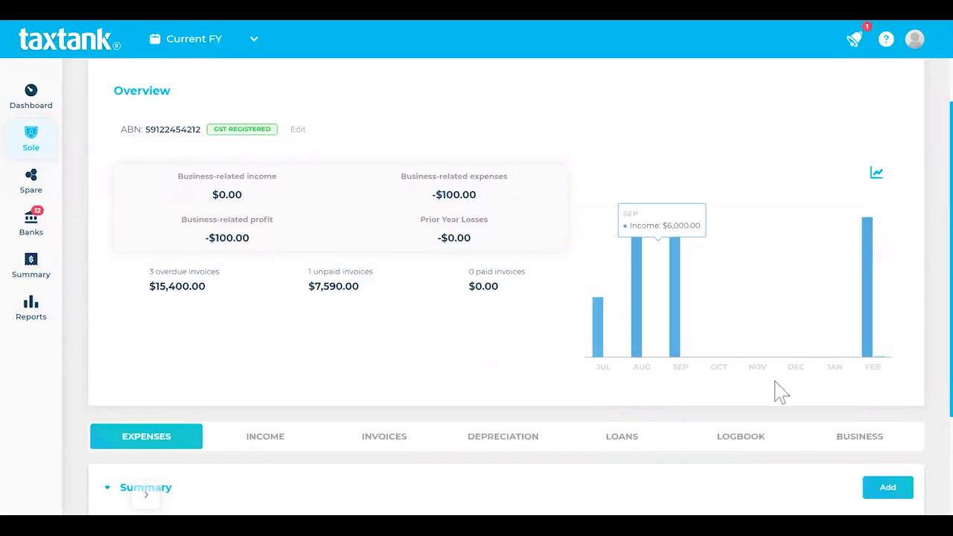
{"action": "left_click", "coordinate": [846, 452]}
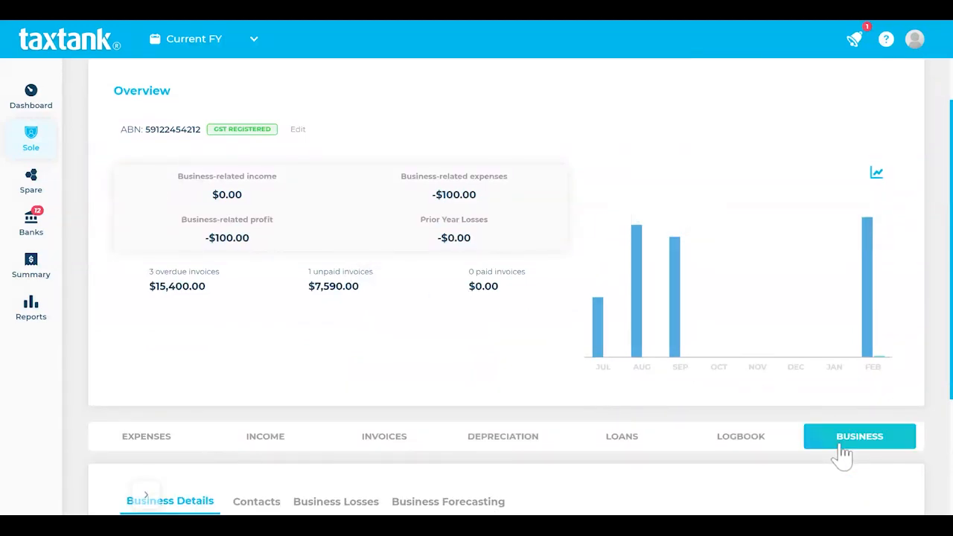
{"action": "scroll", "coordinate": [842, 454], "scroll_direction": "down", "scroll_amount": 3}
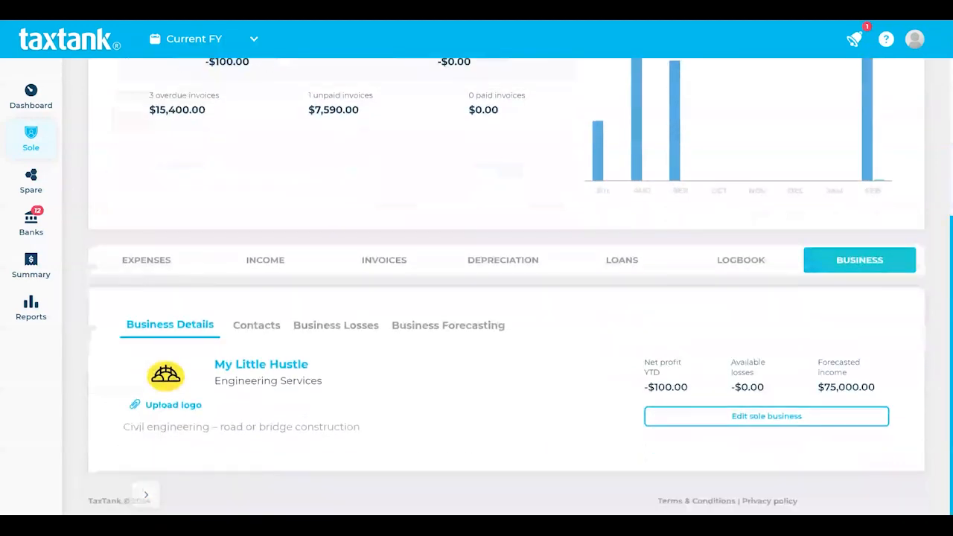
{"action": "left_click", "coordinate": [762, 419]}
{"action": "left_click", "coordinate": [369, 321]}
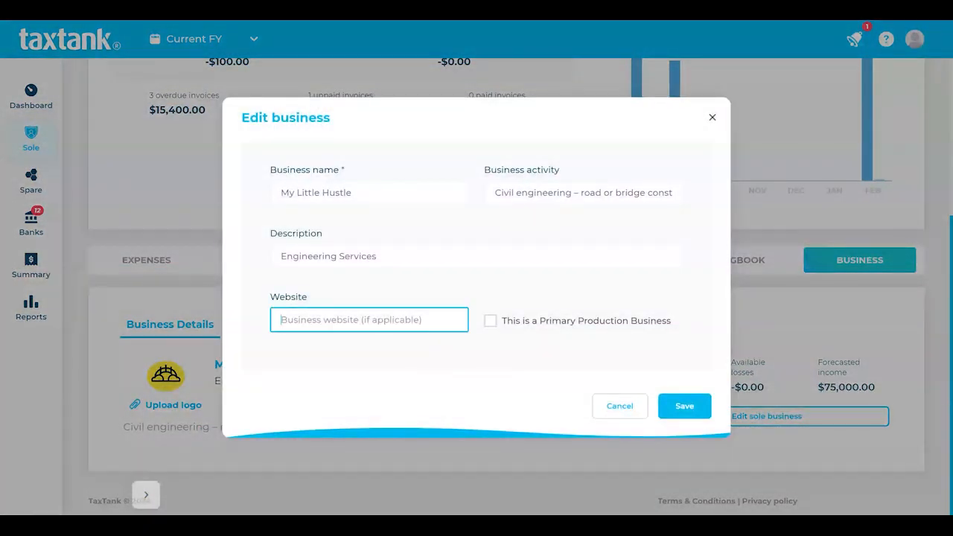
{"action": "type", "text": "www.MLH.com.au"}
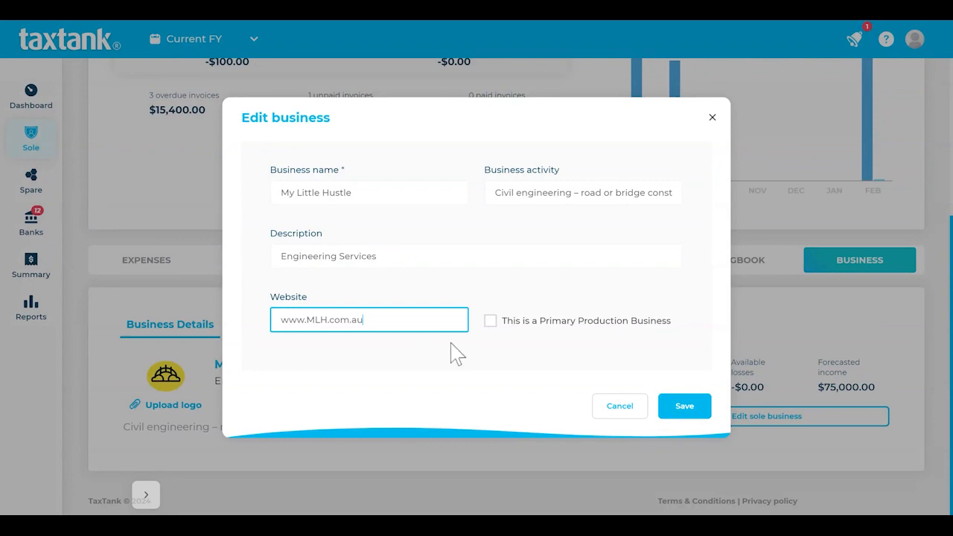
{"action": "left_click", "coordinate": [684, 414]}
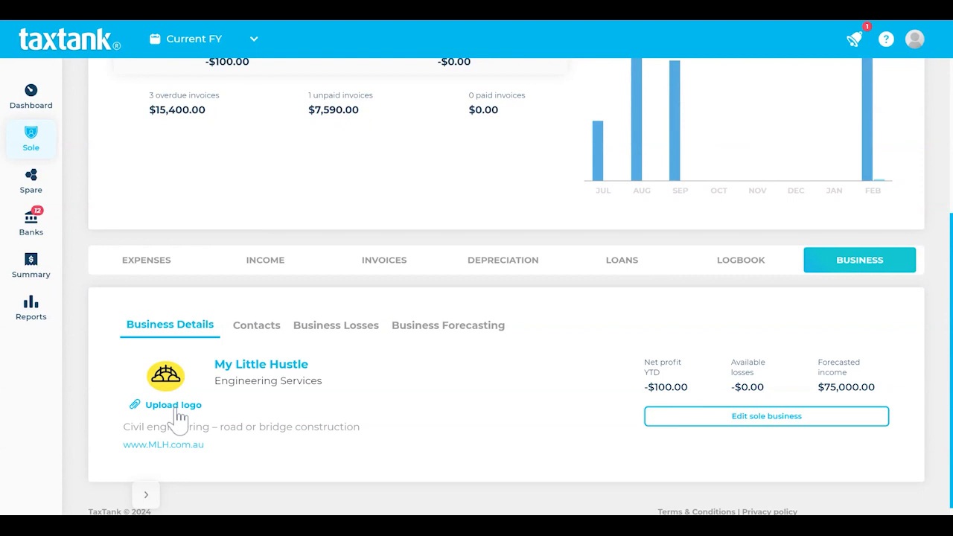
Start a new invoice template for the business and name it Template 1
{"action": "scroll", "coordinate": [239, 410], "scroll_direction": "up", "scroll_amount": 5}
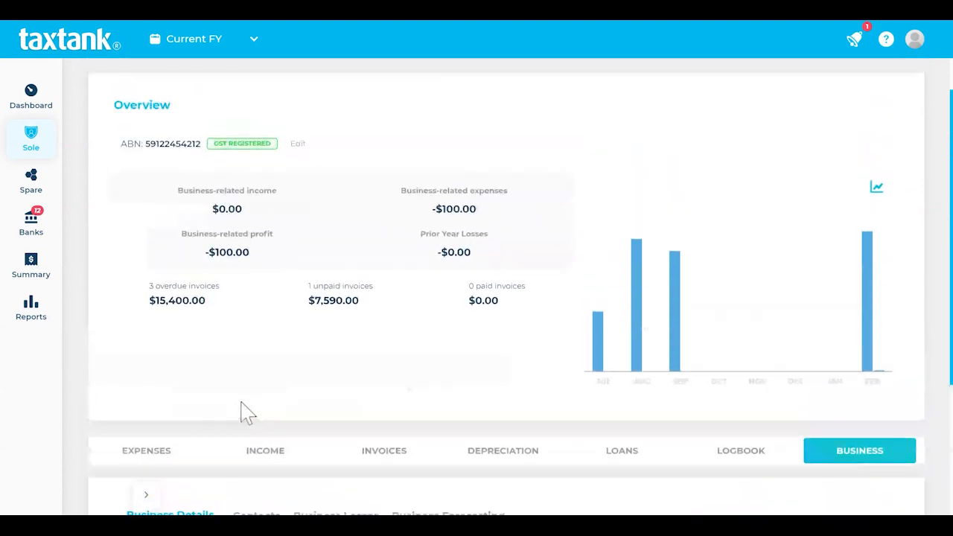
{"action": "left_click", "coordinate": [384, 454]}
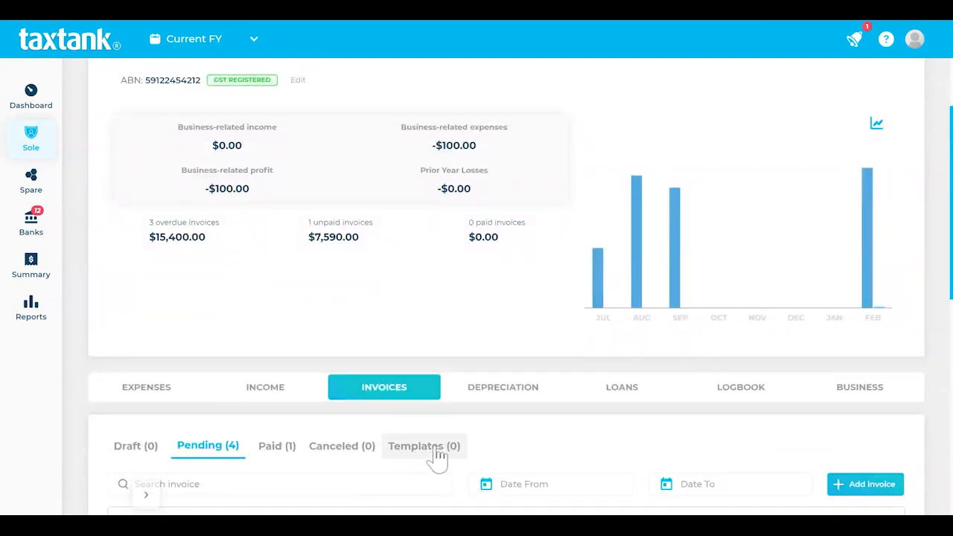
{"action": "left_click", "coordinate": [436, 450]}
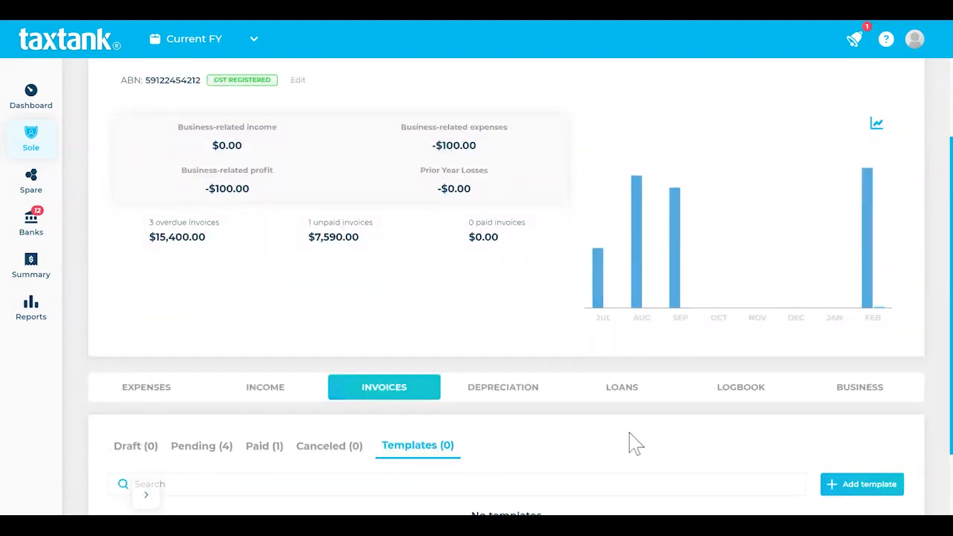
{"action": "left_click", "coordinate": [868, 493]}
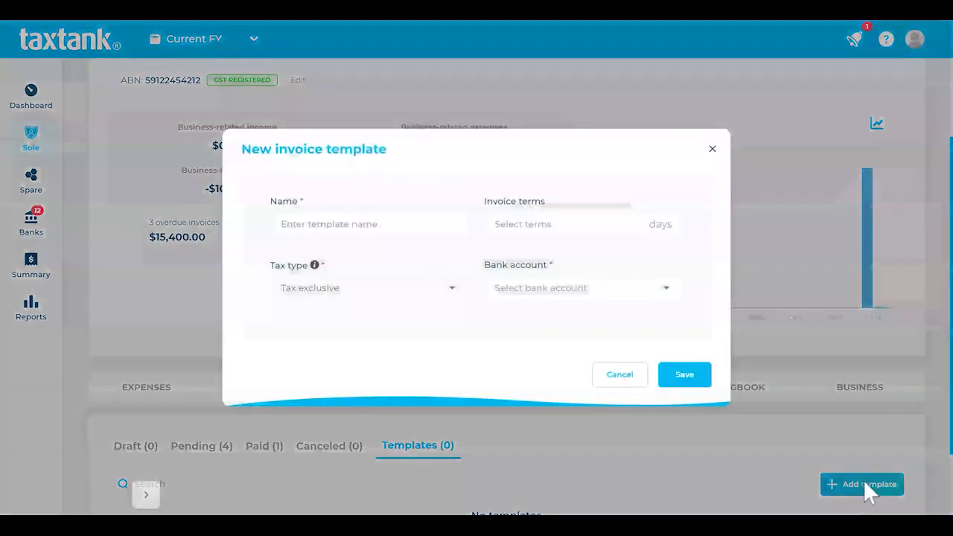
{"action": "left_click", "coordinate": [387, 231]}
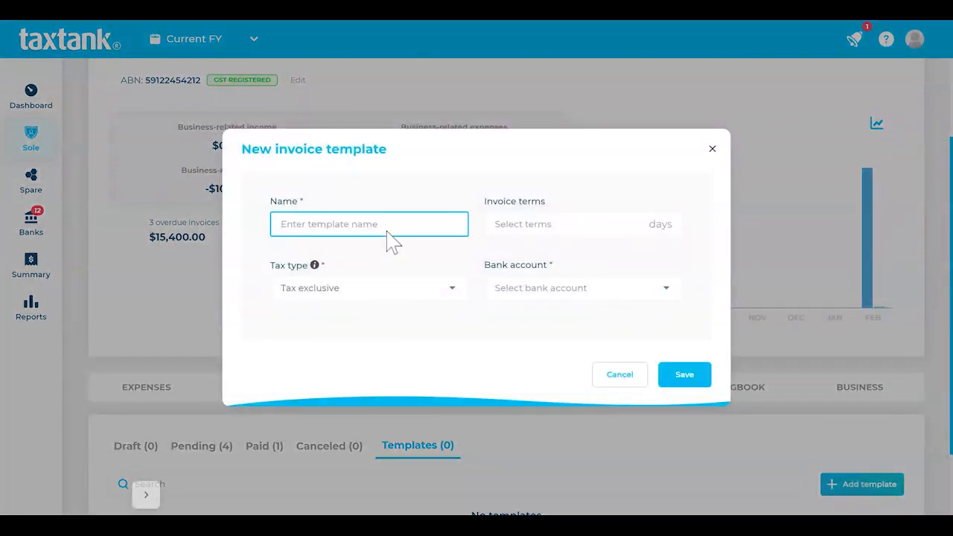
{"action": "type", "text": "Template 1"}
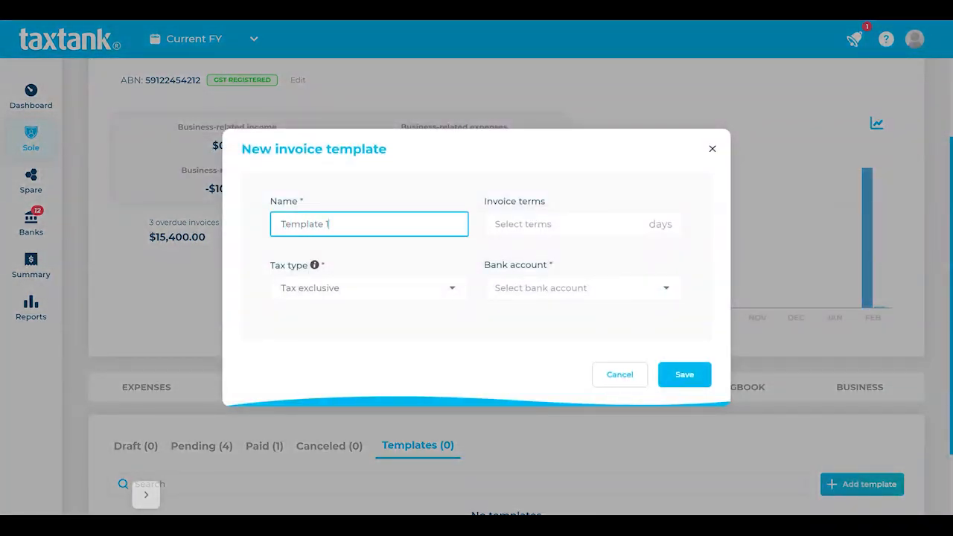
Give the template 7-day terms, tax exclusive type and the My Little Hustle bank account, and save it
{"action": "key", "text": "Tab"}
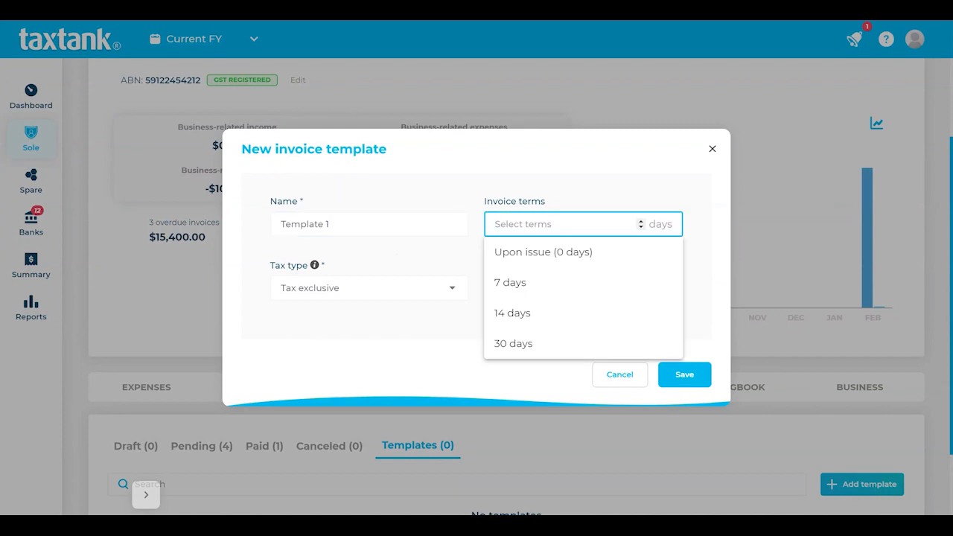
{"action": "left_click", "coordinate": [511, 288]}
{"action": "left_click", "coordinate": [341, 296]}
{"action": "left_click", "coordinate": [340, 295]}
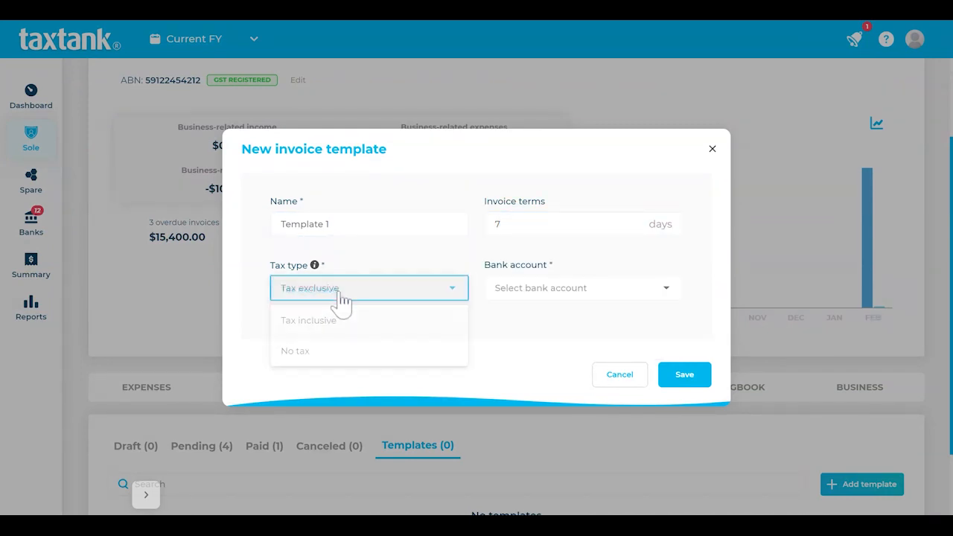
{"action": "left_click", "coordinate": [600, 289]}
{"action": "left_click", "coordinate": [600, 290]}
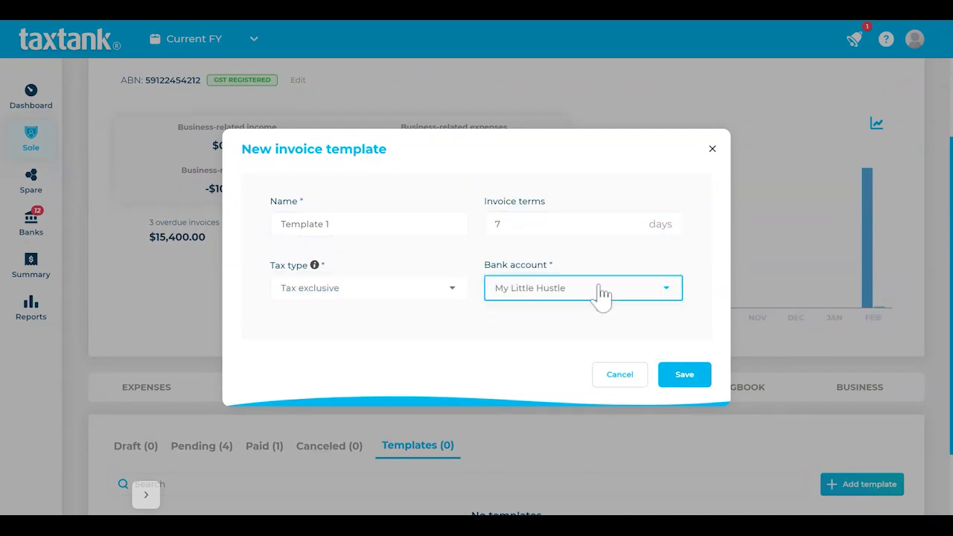
{"action": "left_click", "coordinate": [700, 379]}
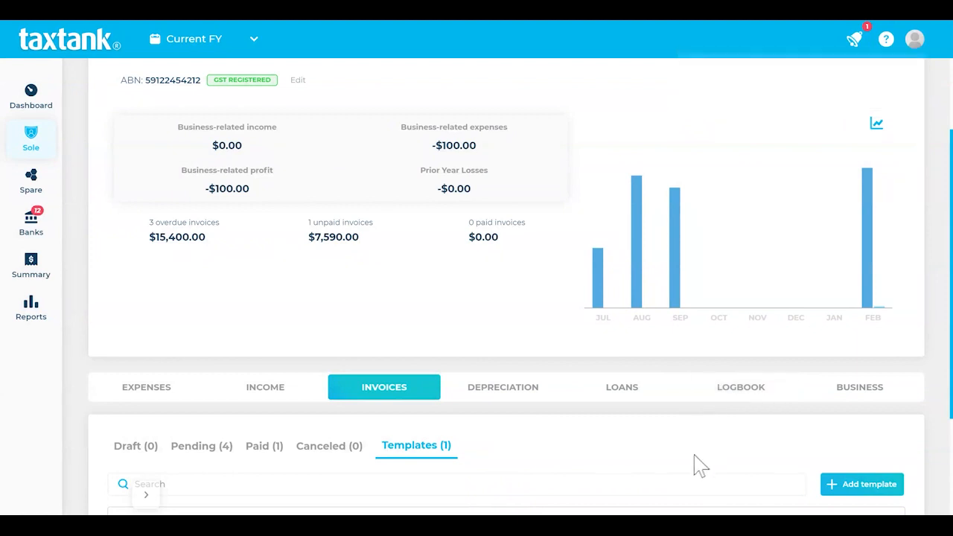
Start a new invoice among the pending invoices, using Template 1 and the My Little Hustle bank account
{"action": "scroll", "coordinate": [693, 463], "scroll_direction": "down", "scroll_amount": 2}
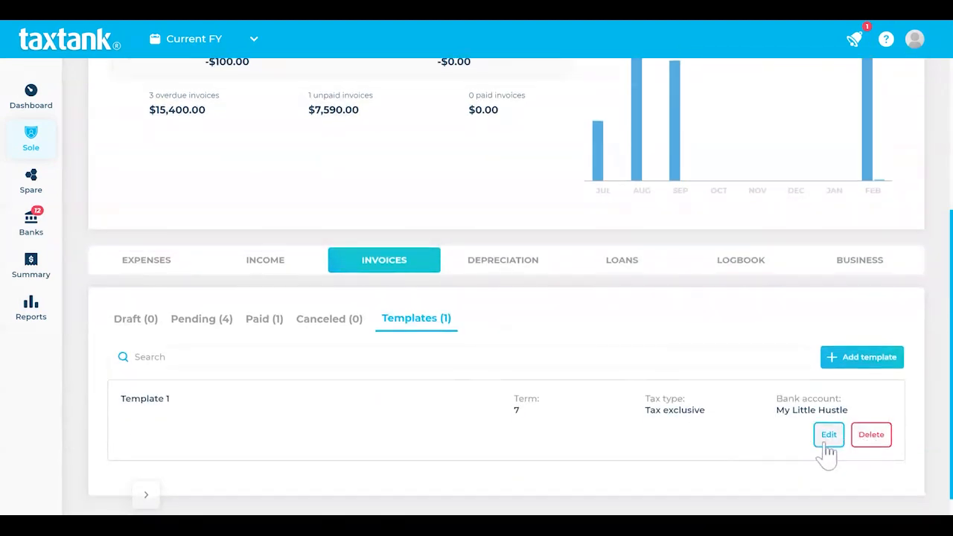
{"action": "scroll", "coordinate": [819, 451], "scroll_direction": "up", "scroll_amount": 2}
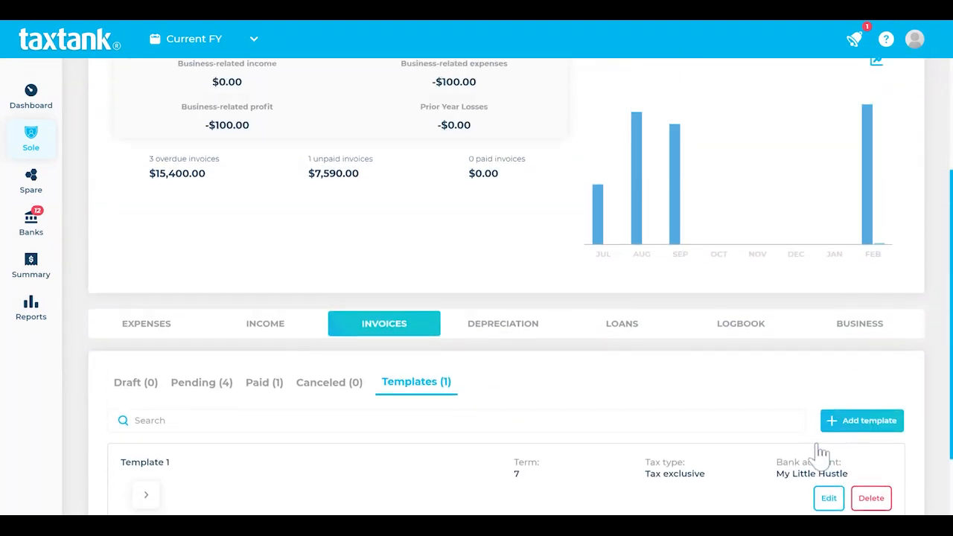
{"action": "left_click", "coordinate": [215, 455]}
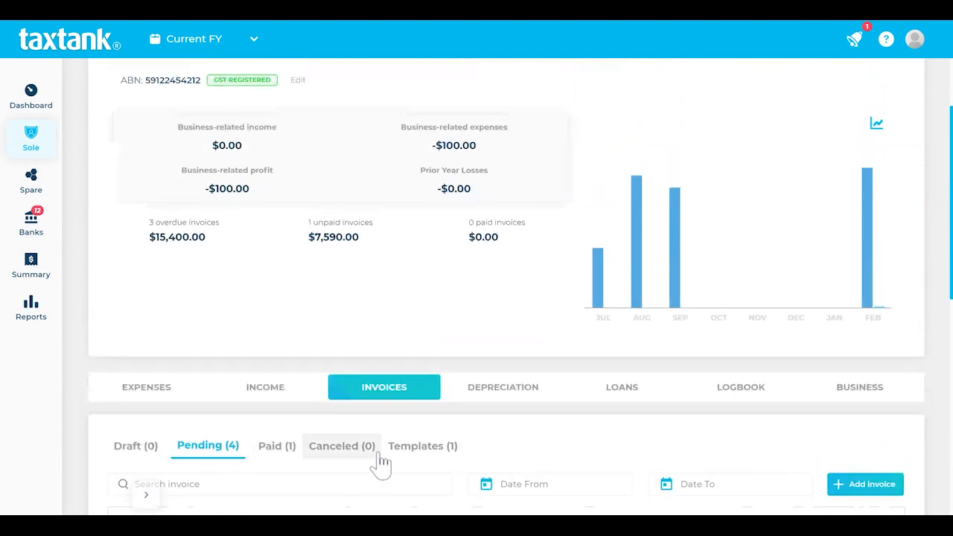
{"action": "left_click", "coordinate": [869, 485]}
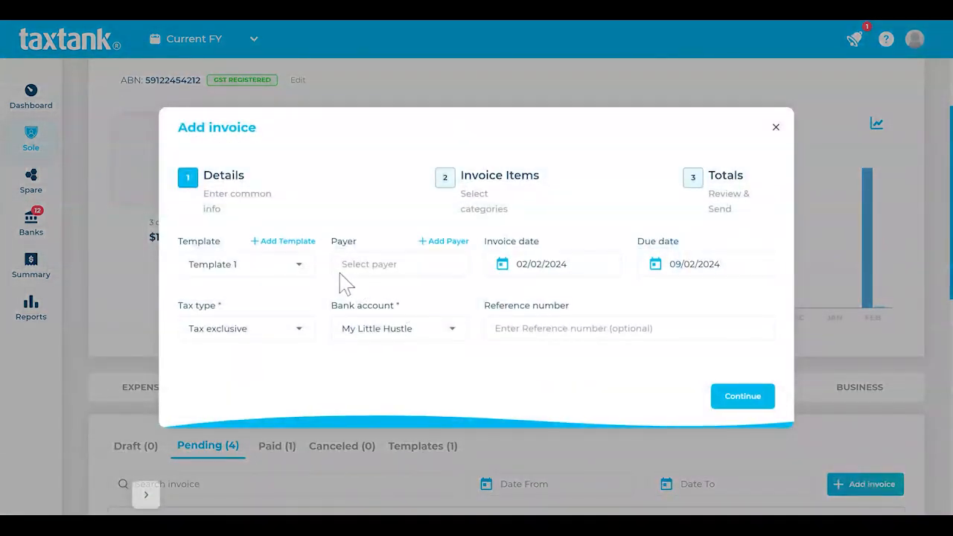
{"action": "left_click", "coordinate": [261, 275]}
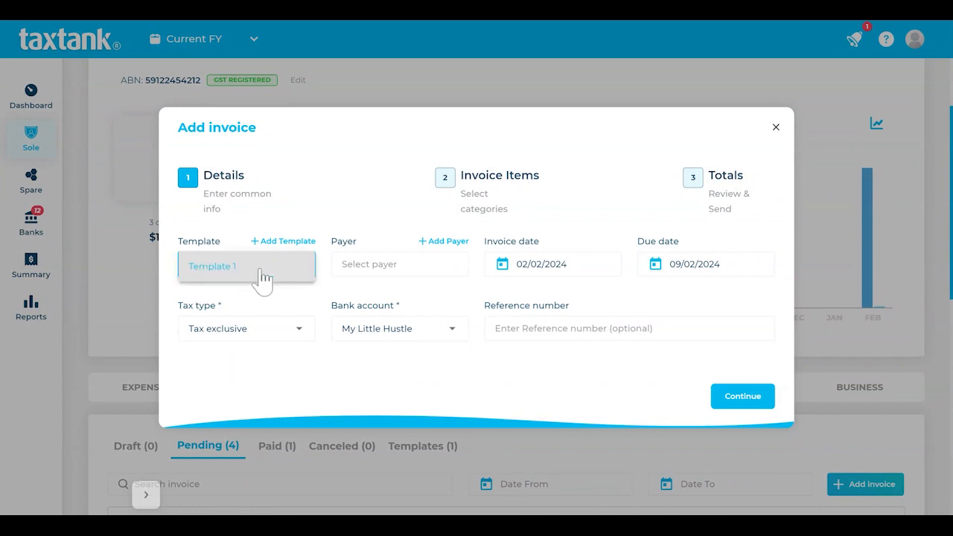
{"action": "left_click", "coordinate": [263, 277]}
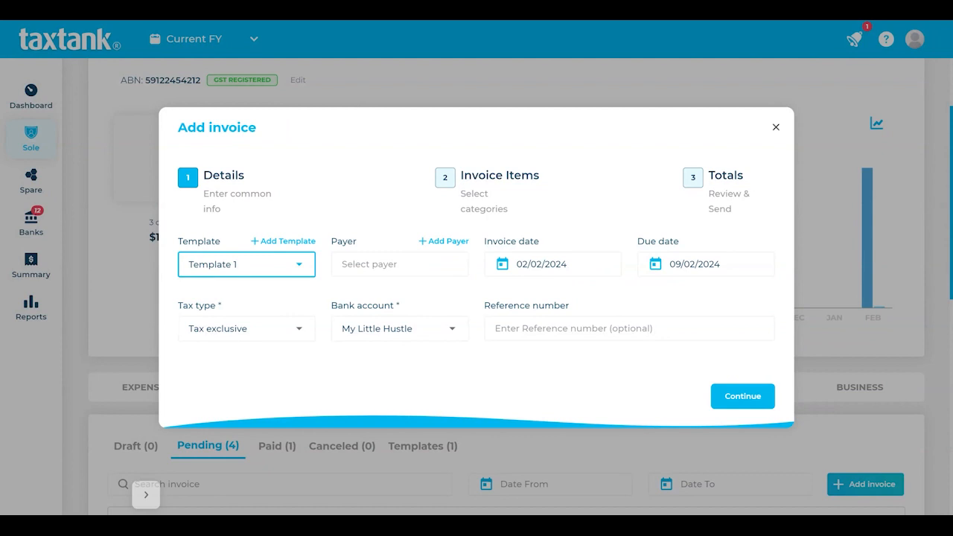
{"action": "left_click", "coordinate": [444, 341]}
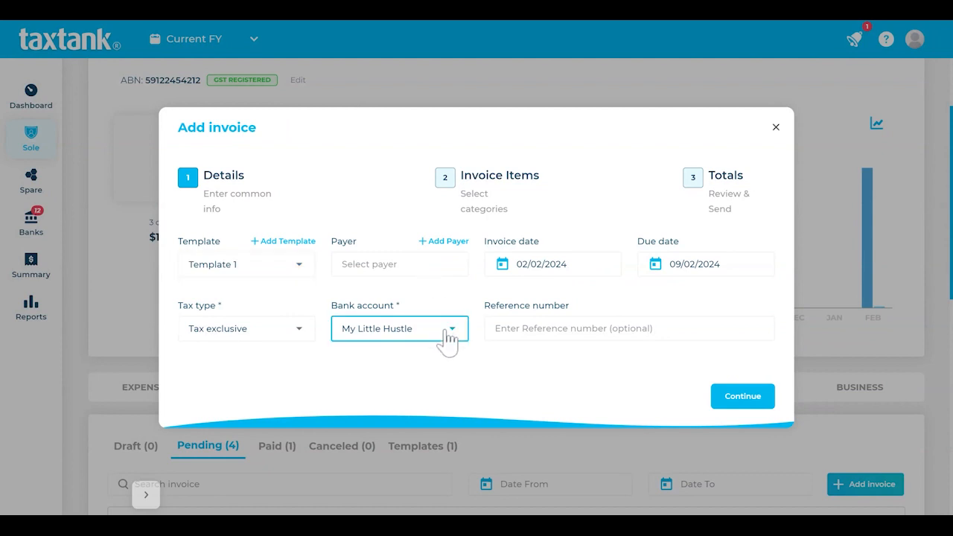
{"action": "left_click", "coordinate": [447, 339]}
{"action": "left_click", "coordinate": [400, 265]}
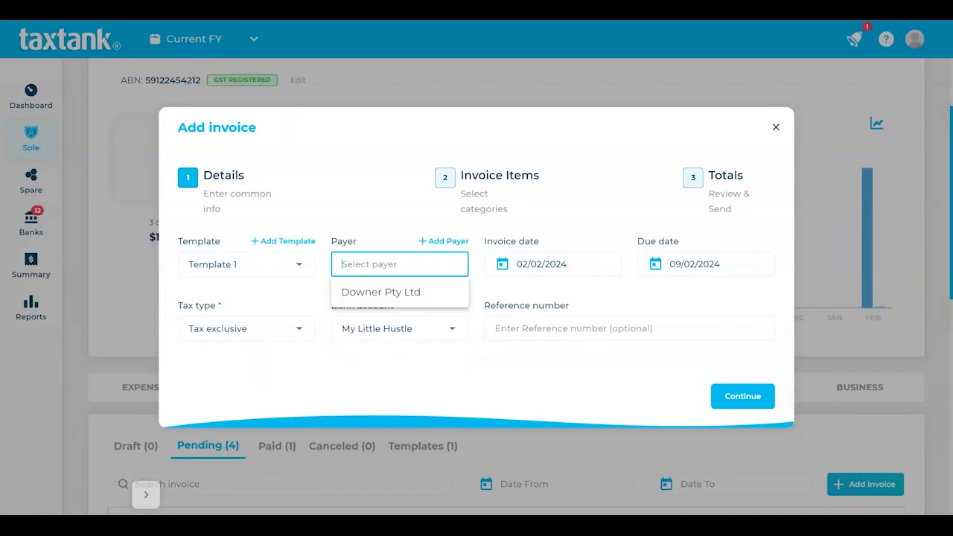
{"action": "left_click", "coordinate": [453, 242]}
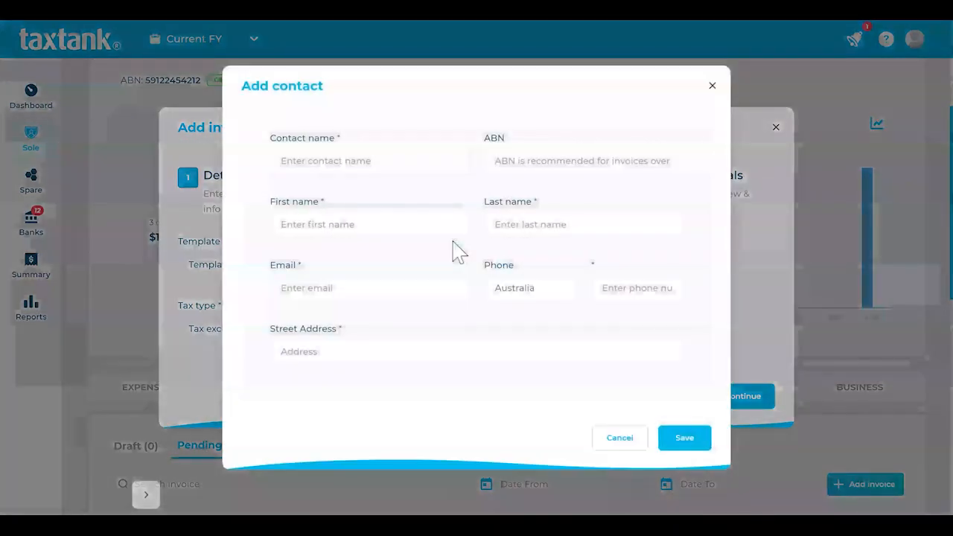
{"action": "left_click", "coordinate": [712, 87]}
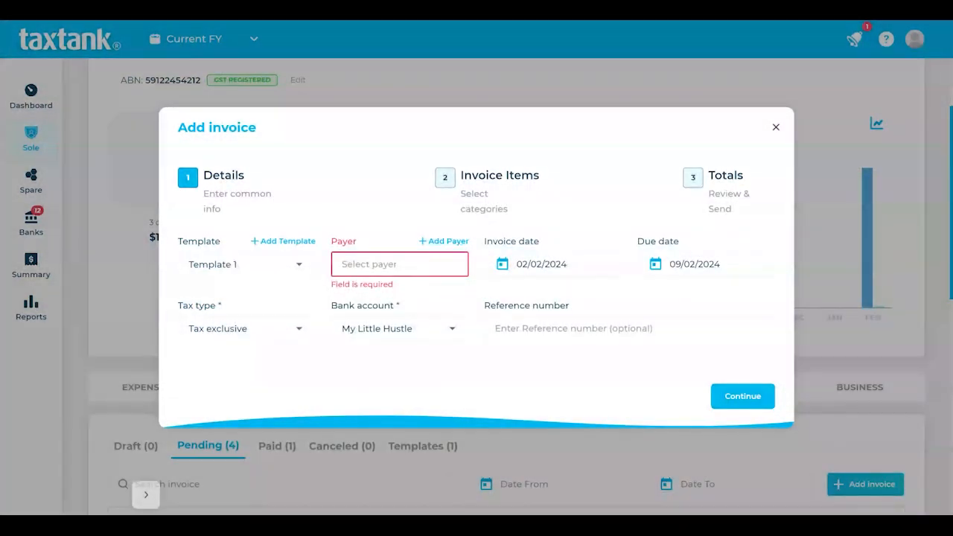
Choose Downer Pty Ltd as payer, enter the invoice's reference number and continue to the invoice items
{"action": "left_click", "coordinate": [408, 268]}
{"action": "left_click", "coordinate": [402, 292]}
{"action": "left_click", "coordinate": [521, 329]}
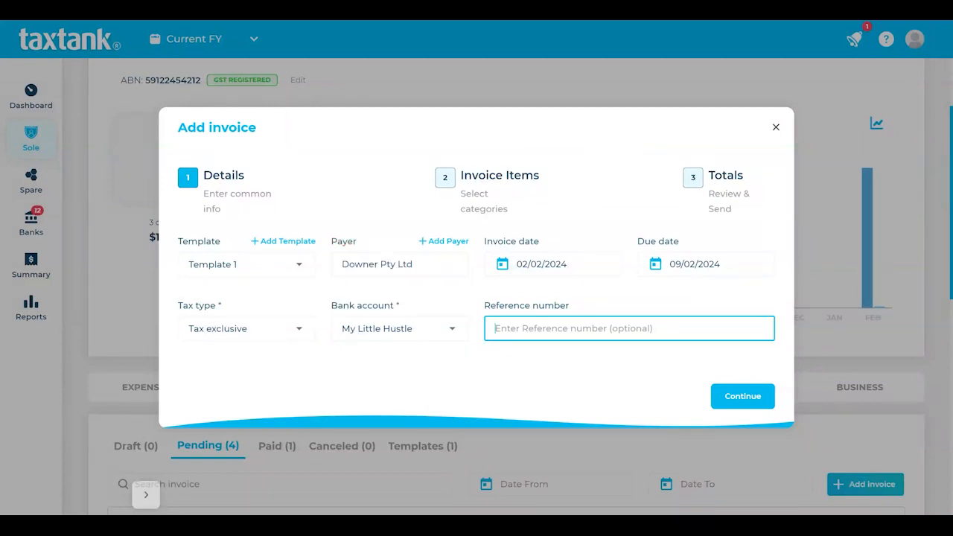
{"action": "type", "text": "U646456"}
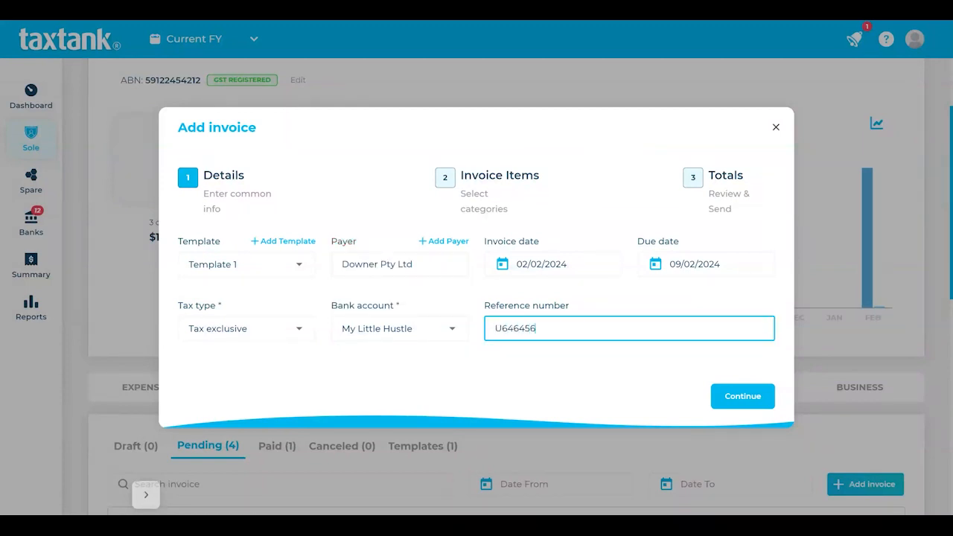
{"action": "left_click", "coordinate": [740, 403]}
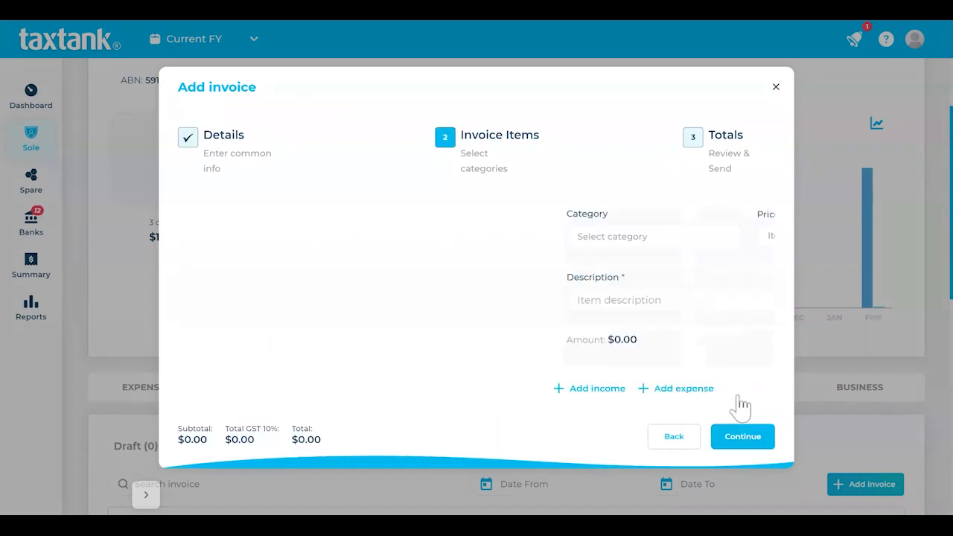
Fill in a Labour item priced at $500 with quantity 7 and the description "Hours 31.01.2024"
{"action": "left_click", "coordinate": [292, 237]}
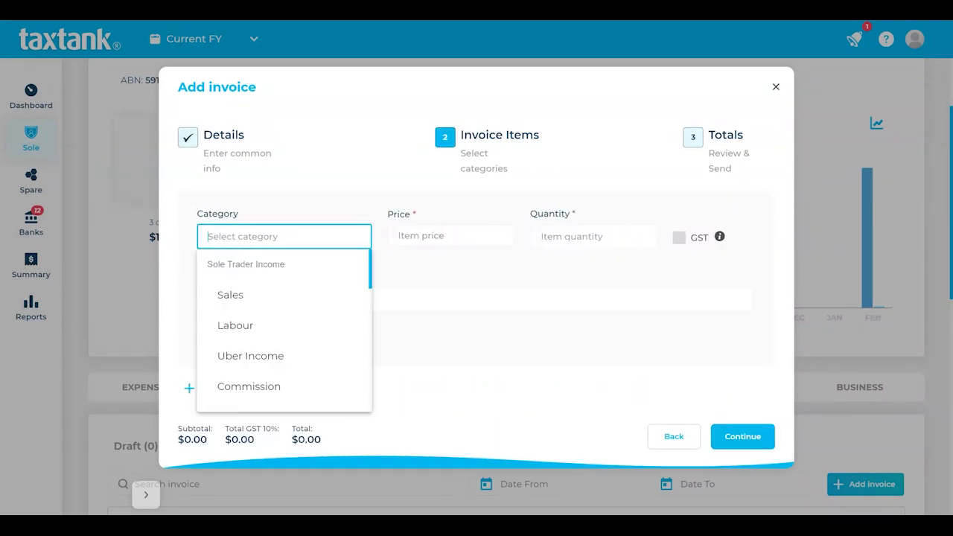
{"action": "scroll", "coordinate": [298, 329], "scroll_direction": "down", "scroll_amount": 5}
{"action": "scroll", "coordinate": [297, 330], "scroll_direction": "up", "scroll_amount": 5}
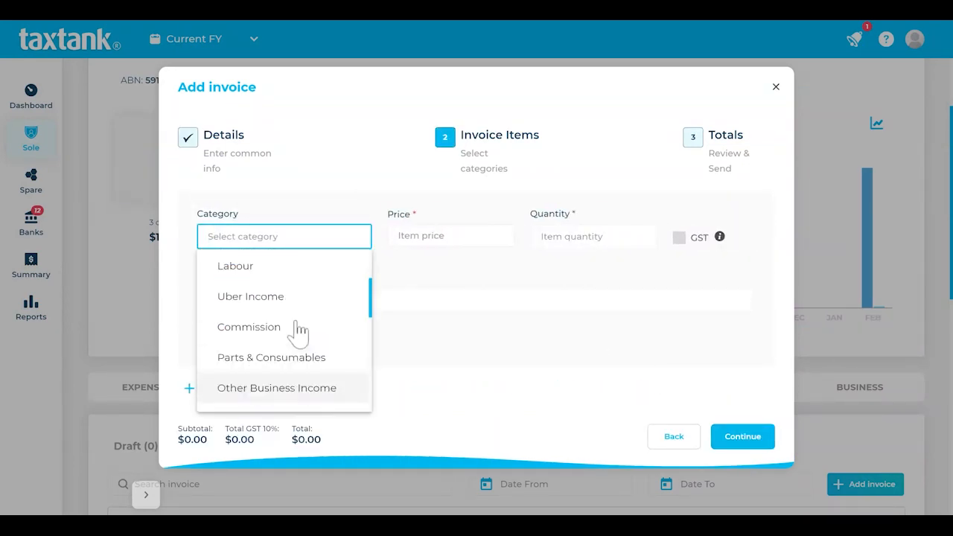
{"action": "left_click", "coordinate": [299, 330]}
{"action": "key", "text": "Tab"}
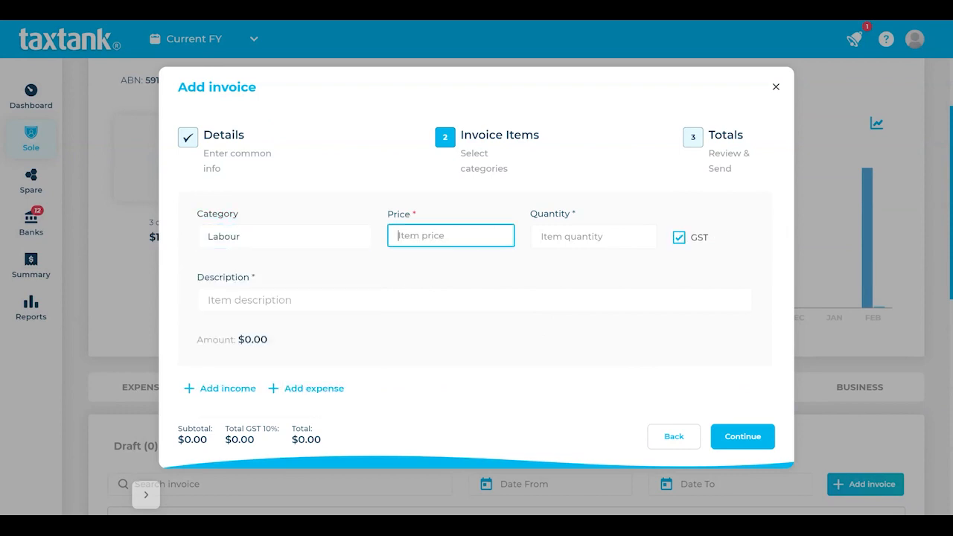
{"action": "type", "text": "500"}
{"action": "key", "text": "Tab"}
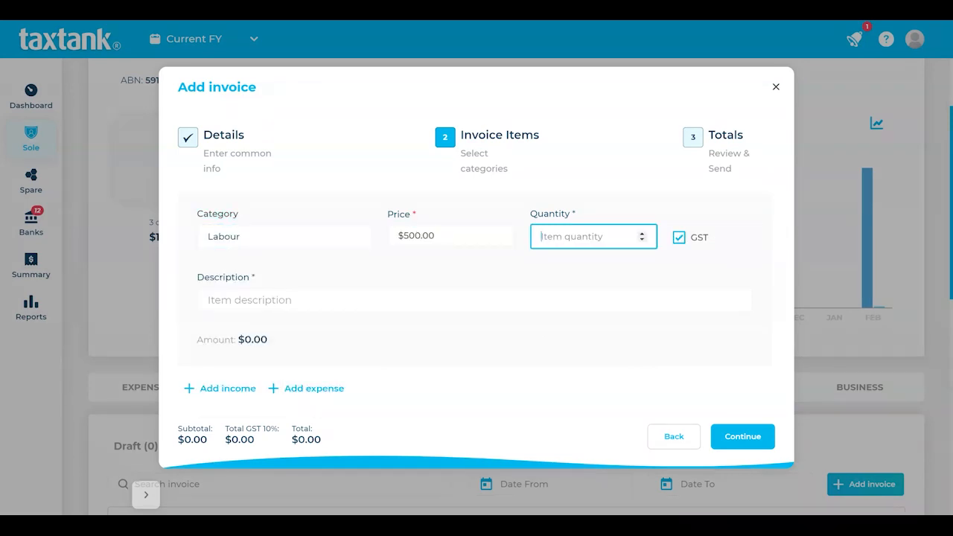
{"action": "type", "text": "7"}
{"action": "key", "text": "Tab"}
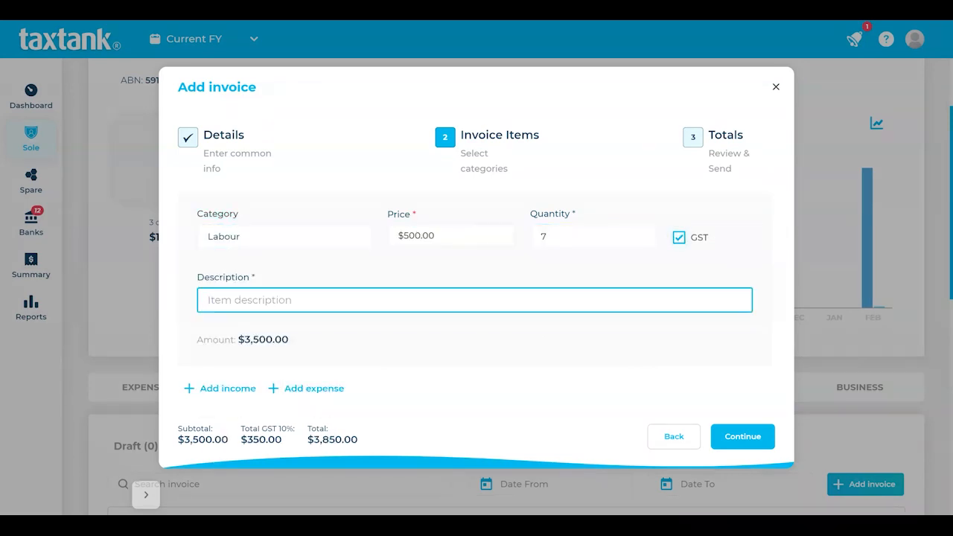
{"action": "type", "text": "Hours 31.01.2024"}
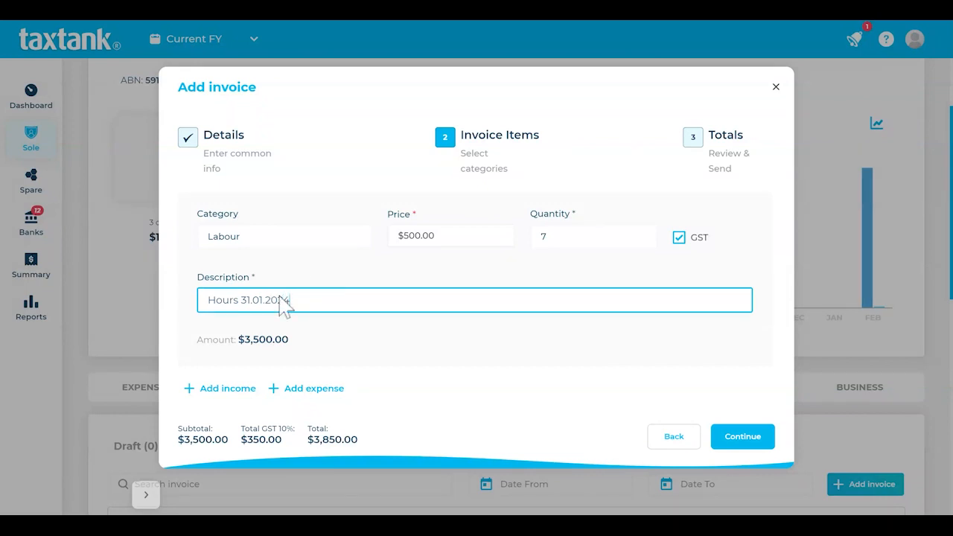
Add a second income item in the Labour category priced at $500 with quantity 9 and the description "Labour 01/02/2024"
{"action": "left_click", "coordinate": [232, 389]}
{"action": "scroll", "coordinate": [294, 319], "scroll_direction": "down", "scroll_amount": 3}
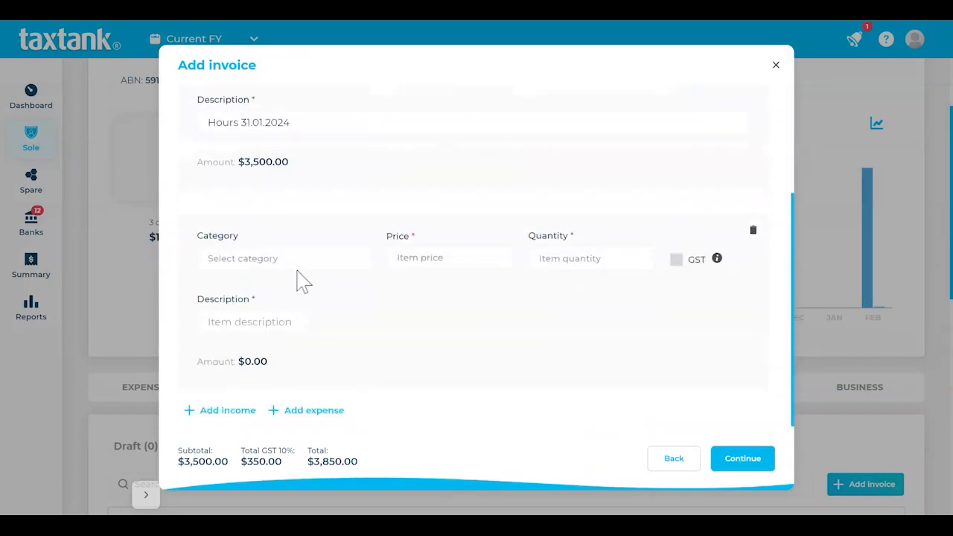
{"action": "left_click", "coordinate": [294, 260]}
{"action": "left_click", "coordinate": [279, 353]}
{"action": "left_click", "coordinate": [473, 257]}
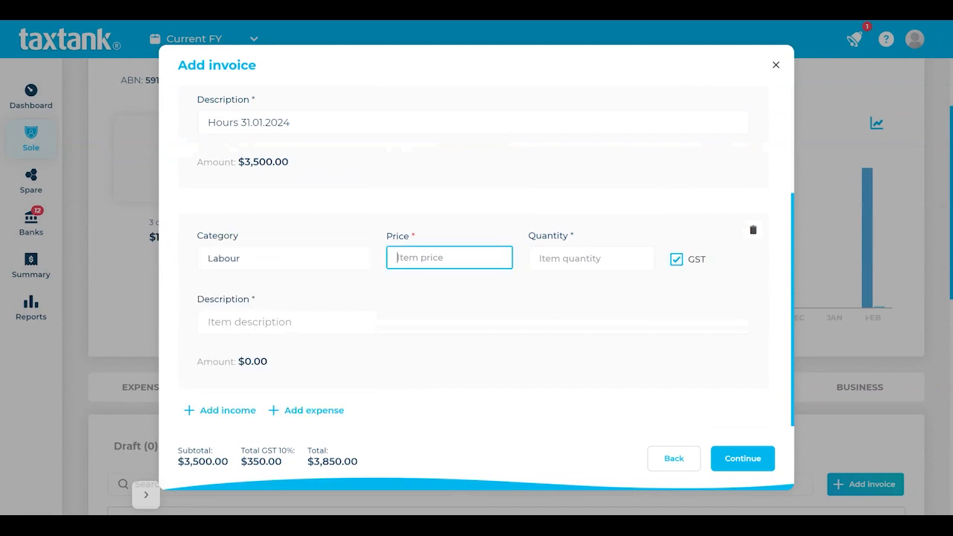
{"action": "key", "text": "Tab"}
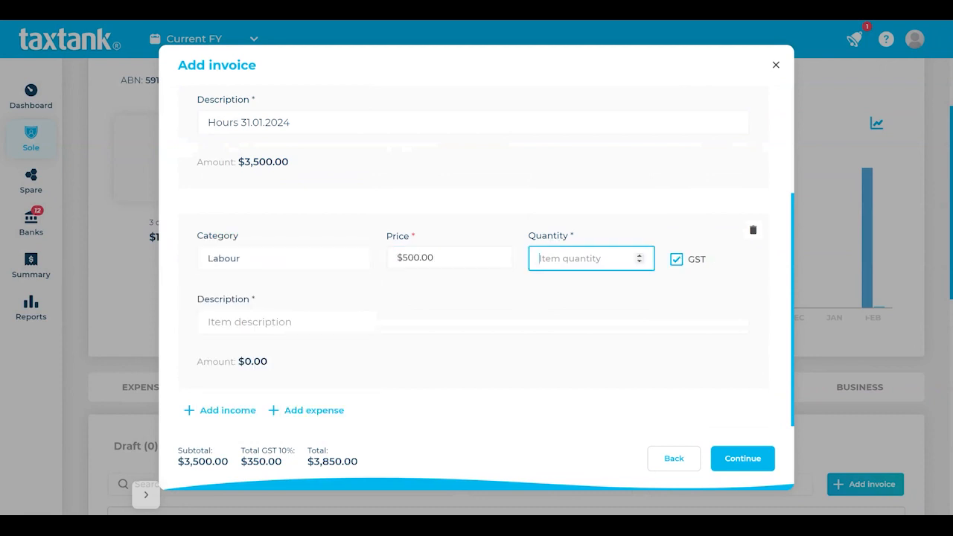
{"action": "type", "text": "9"}
{"action": "key", "text": "Tab"}
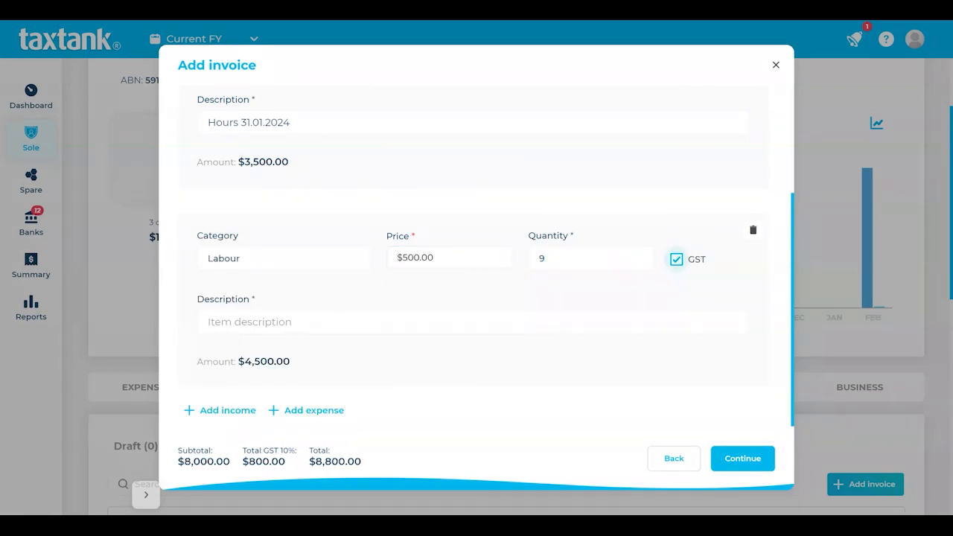
{"action": "key", "text": "Tab"}
{"action": "type", "text": "La"}
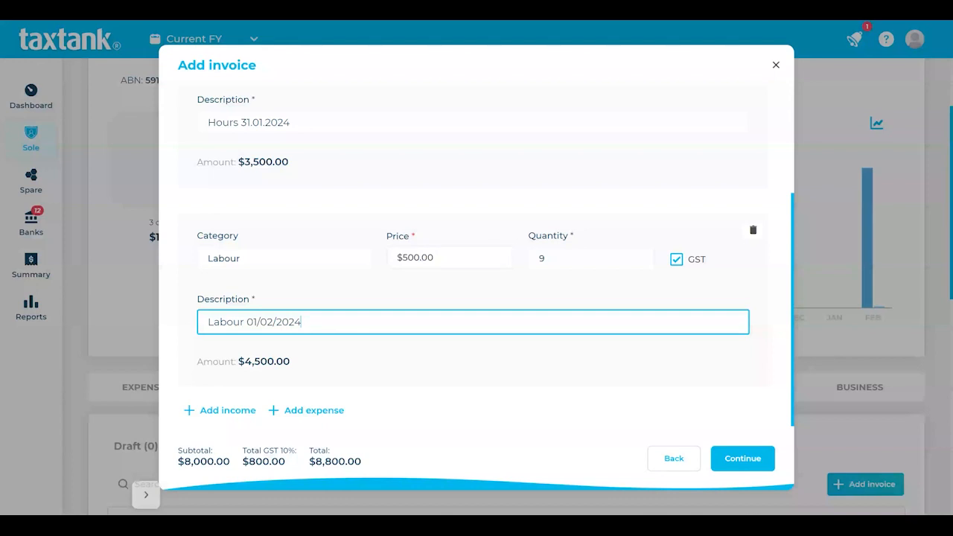
{"action": "left_click", "coordinate": [429, 350]}
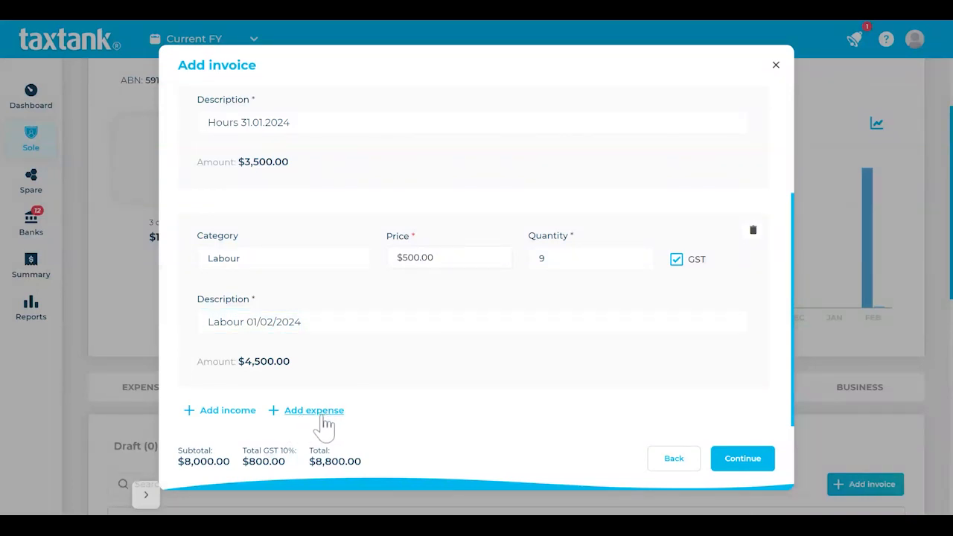
Add a Contractors & Commission expense item priced at $50 with quantity 7 and the description "Contractors Fee"
{"action": "left_click", "coordinate": [323, 413]}
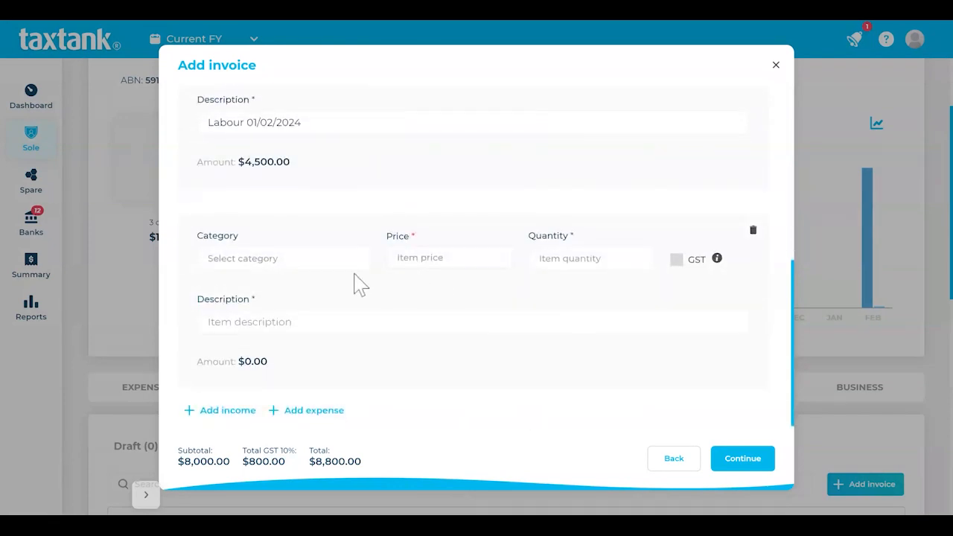
{"action": "left_click", "coordinate": [334, 266]}
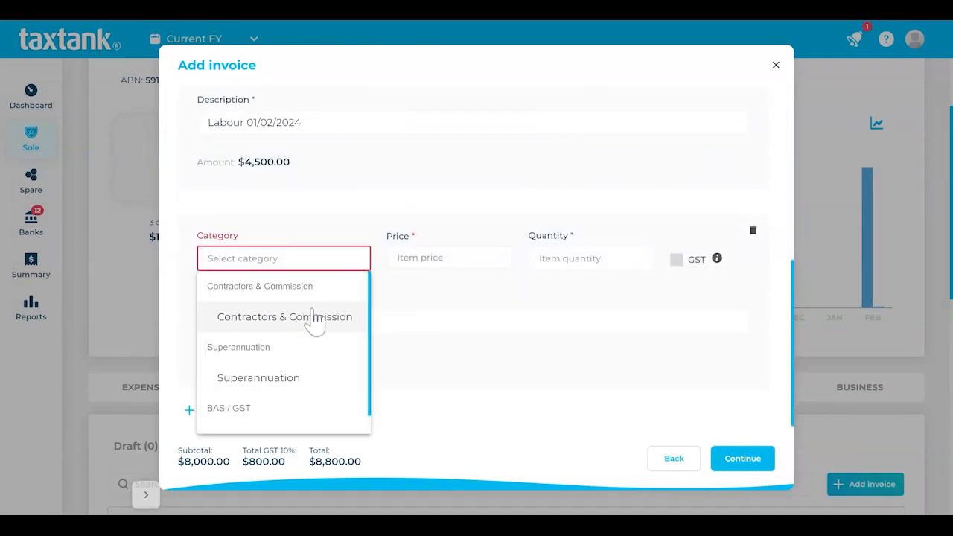
{"action": "left_click", "coordinate": [315, 319]}
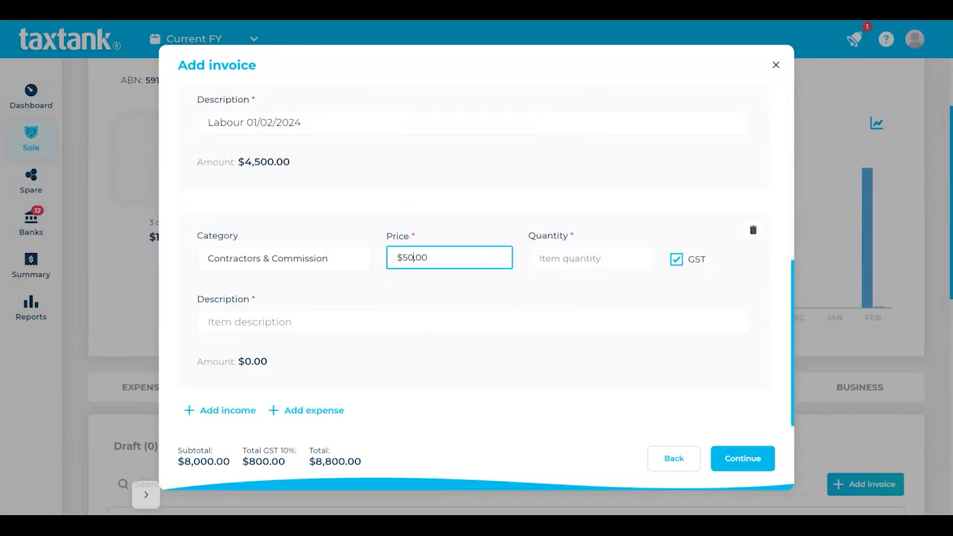
{"action": "key", "text": "Tab"}
{"action": "type", "text": "7"}
{"action": "key", "text": "Tab"}
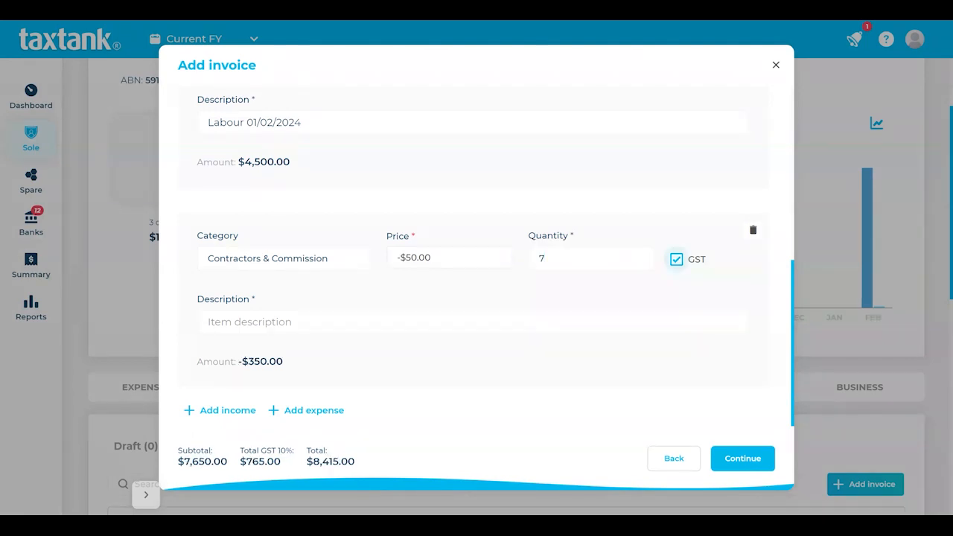
{"action": "key", "text": "Tab"}
{"action": "type", "text": "C"}
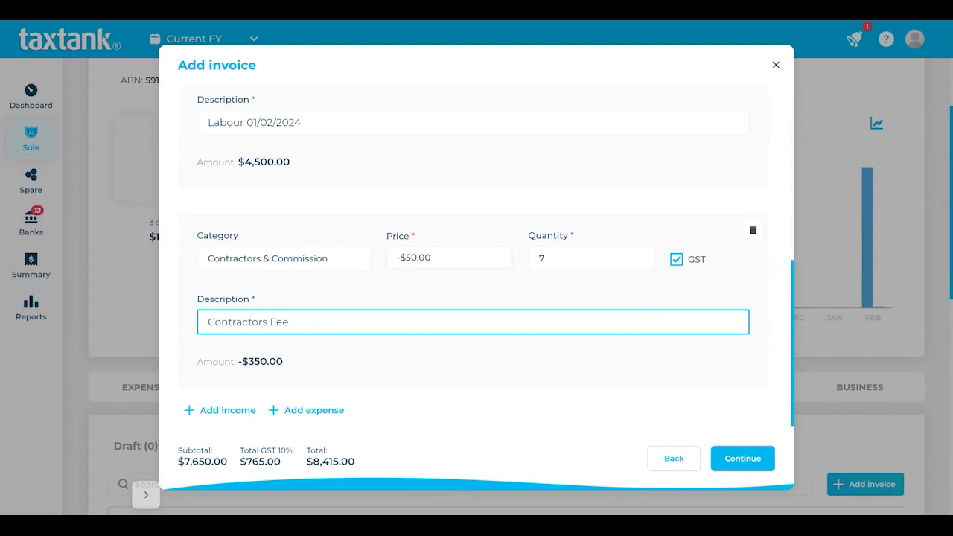
Continue to the totals stage and review the invoice preview with its line items
{"action": "scroll", "coordinate": [479, 385], "scroll_direction": "up", "scroll_amount": 5}
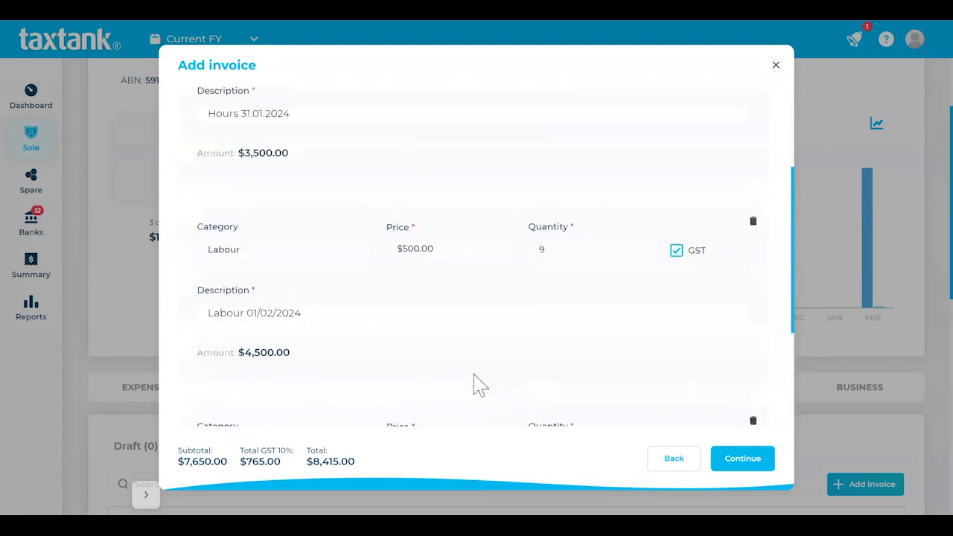
{"action": "left_click", "coordinate": [745, 458]}
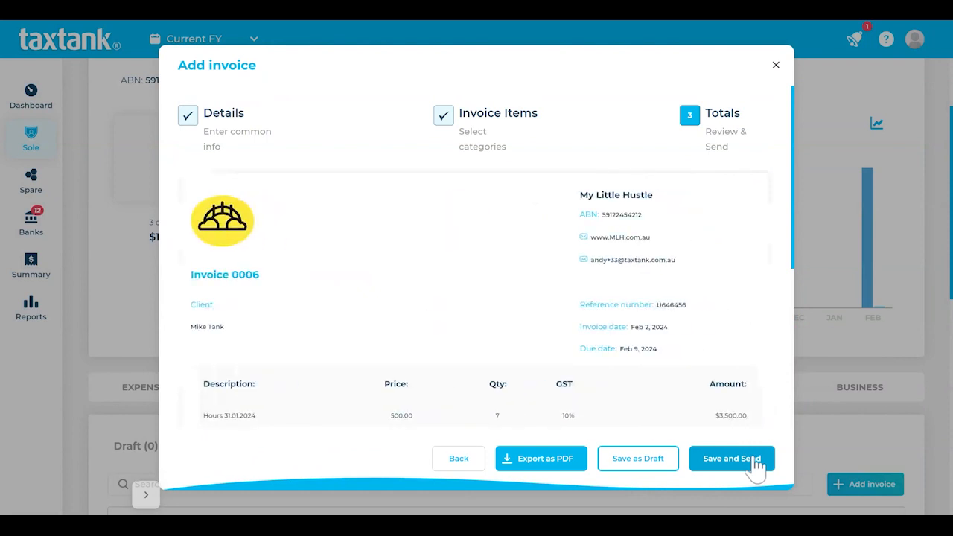
{"action": "scroll", "coordinate": [499, 249], "scroll_direction": "down", "scroll_amount": 1}
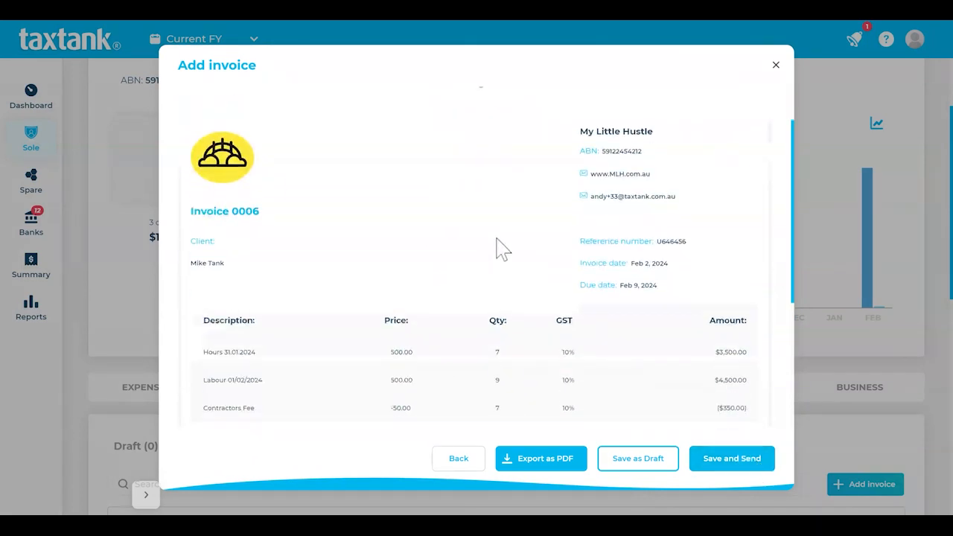
{"action": "scroll", "coordinate": [500, 231], "scroll_direction": "down", "scroll_amount": 2}
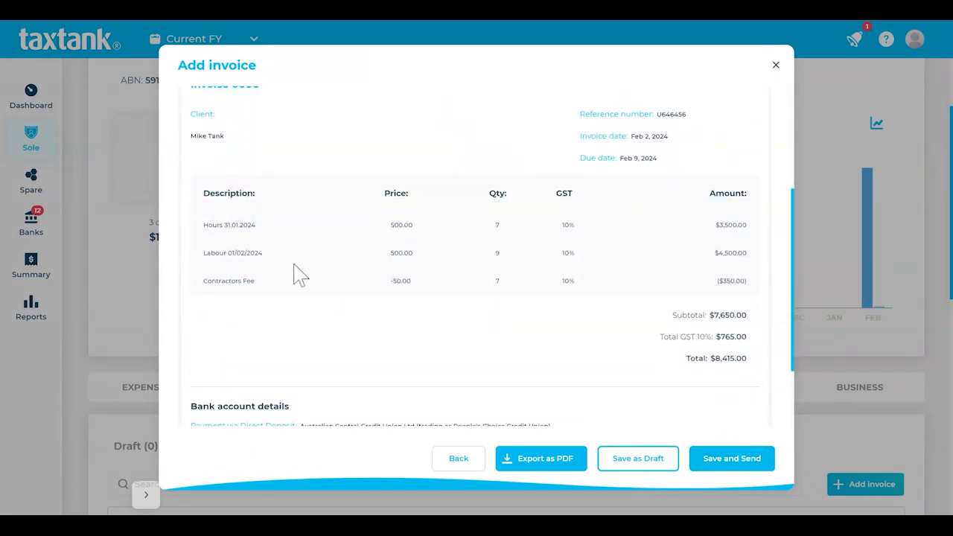
Return to the invoice items and set the quantity of the "Hours 31.01.2024" Labour item to 8
{"action": "left_click", "coordinate": [457, 464]}
{"action": "scroll", "coordinate": [234, 372], "scroll_direction": "up", "scroll_amount": 3}
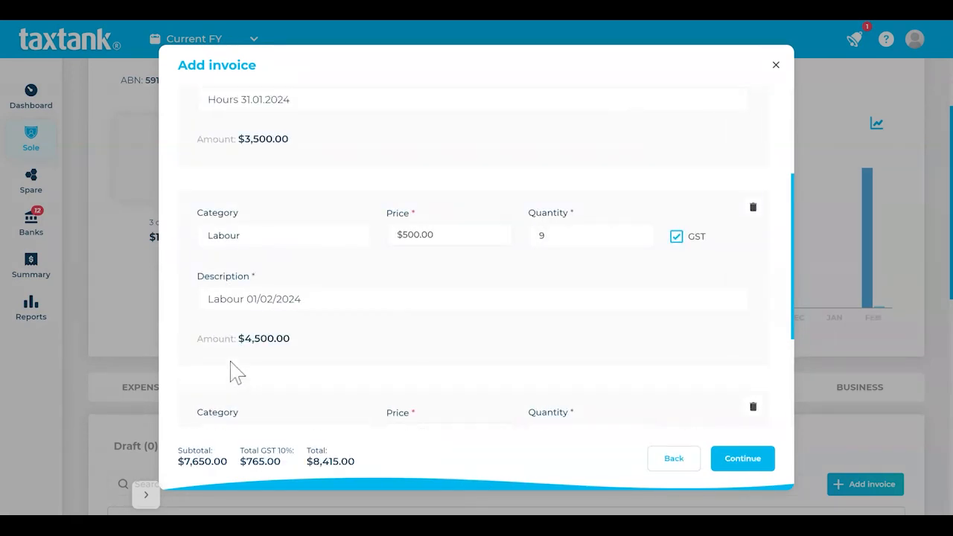
{"action": "left_click", "coordinate": [542, 214]}
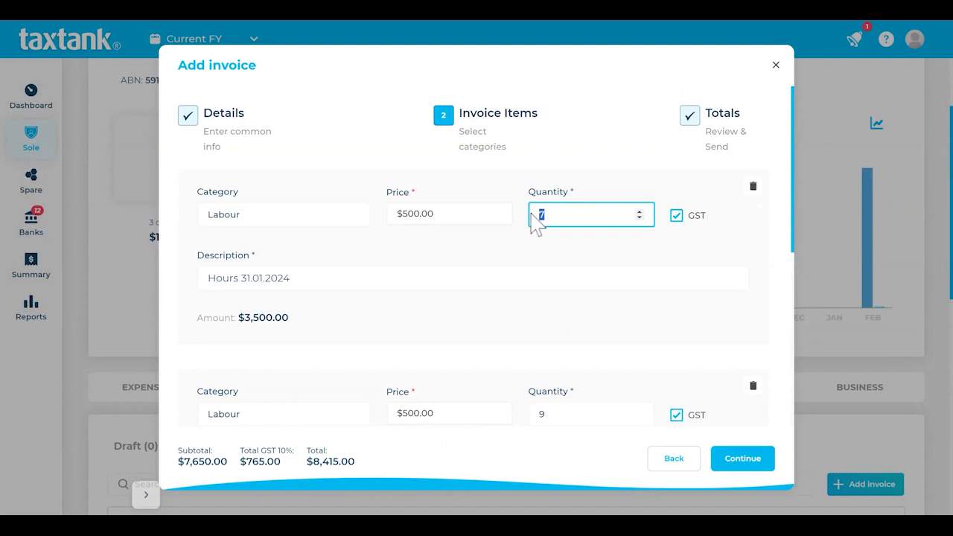
{"action": "type", "text": "8"}
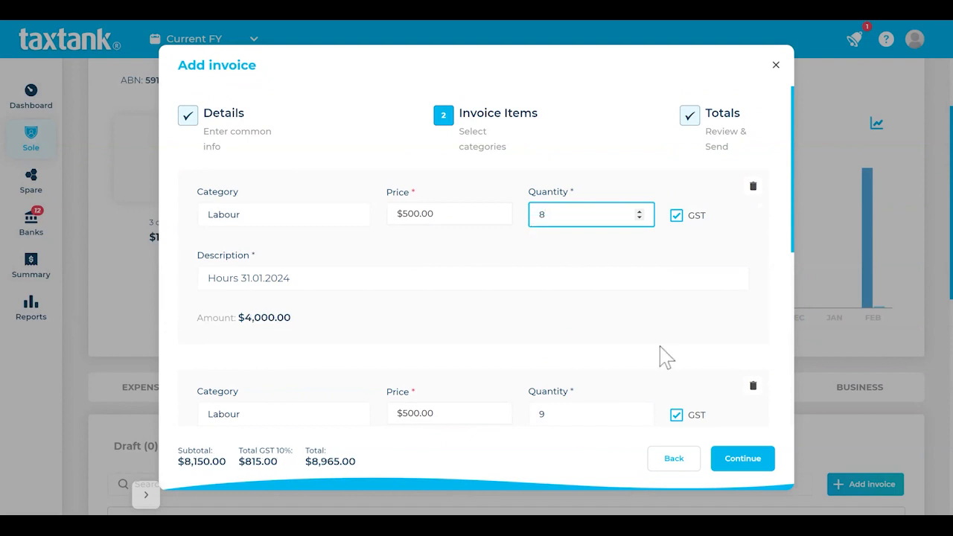
Continue to the totals, save and send the invoice, and check it in the pending invoices list
{"action": "left_click", "coordinate": [732, 459]}
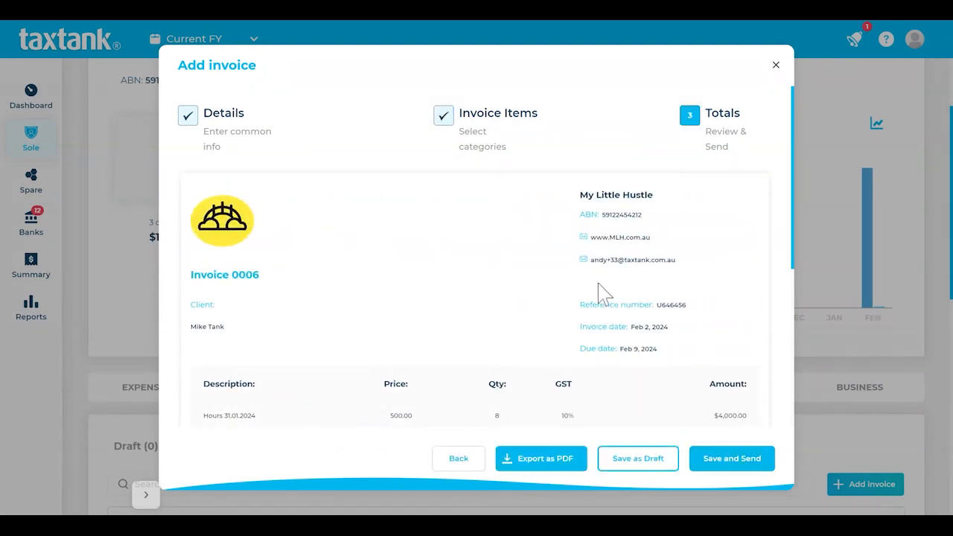
{"action": "scroll", "coordinate": [598, 290], "scroll_direction": "down", "scroll_amount": 2}
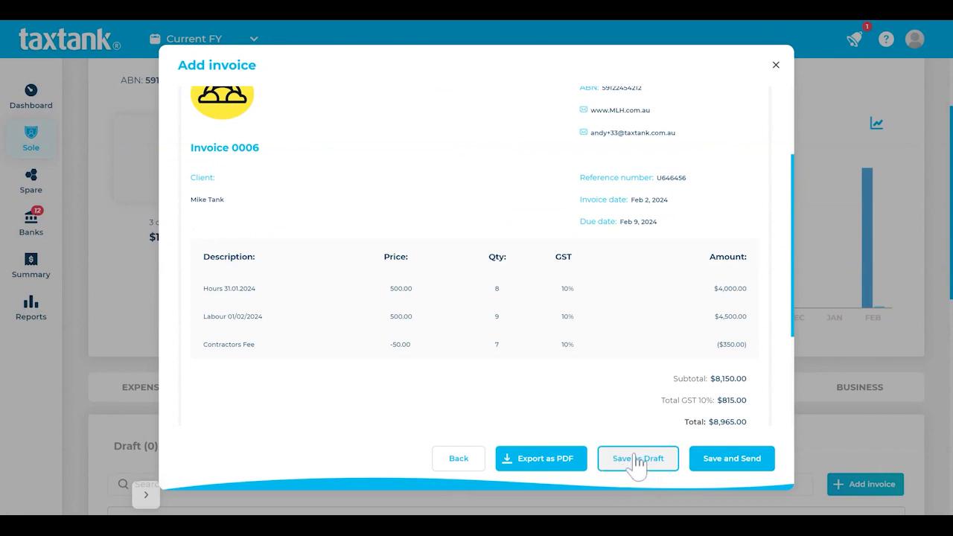
{"action": "left_click", "coordinate": [733, 459]}
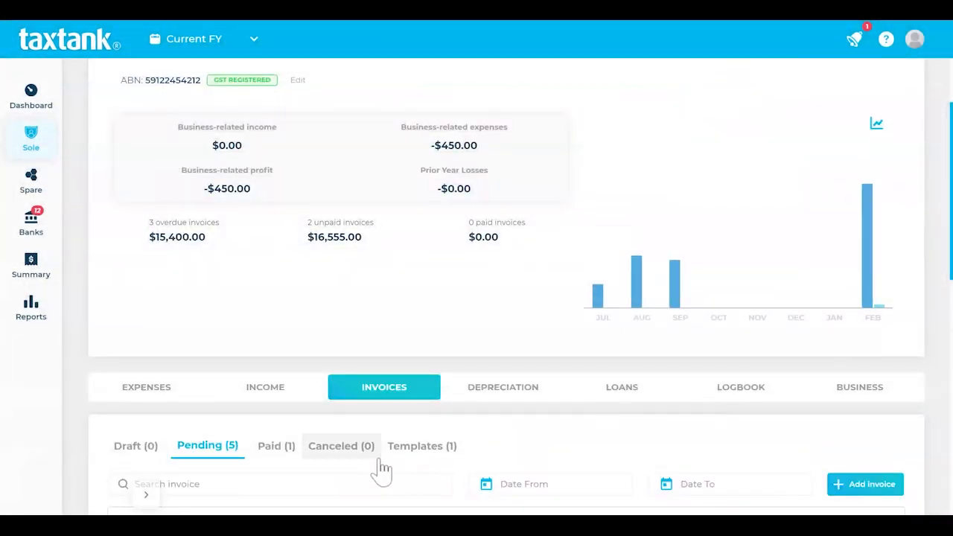
{"action": "scroll", "coordinate": [226, 460], "scroll_direction": "down", "scroll_amount": 8}
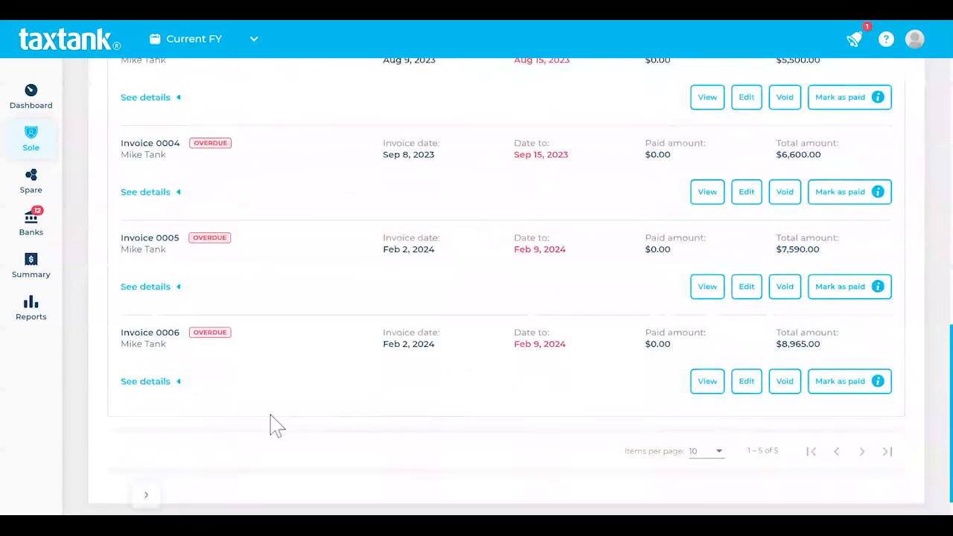
{"action": "scroll", "coordinate": [275, 427], "scroll_direction": "up", "scroll_amount": 10}
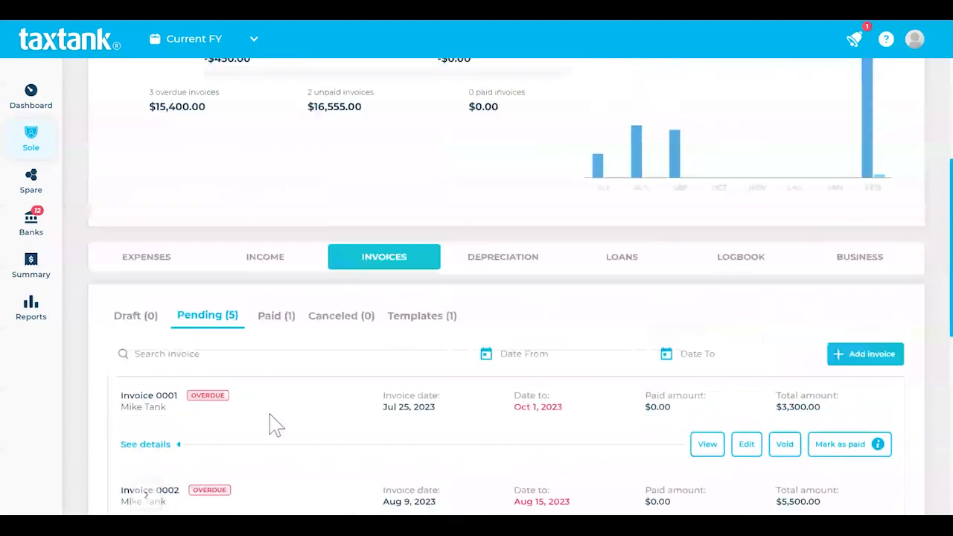
{"action": "scroll", "coordinate": [276, 426], "scroll_direction": "up", "scroll_amount": 1}
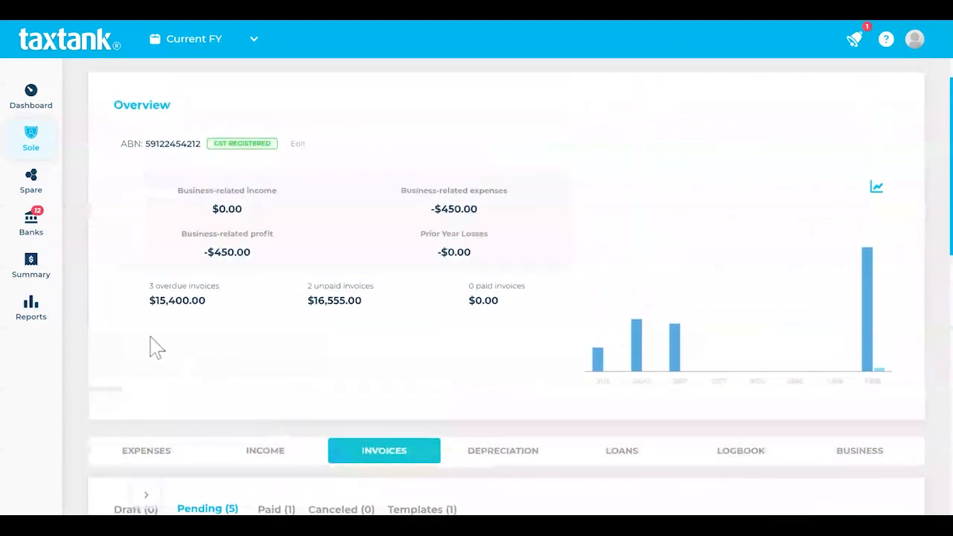
Open the bank transactions awaiting reconciliation for the My Little Hustle account
{"action": "left_click", "coordinate": [35, 225]}
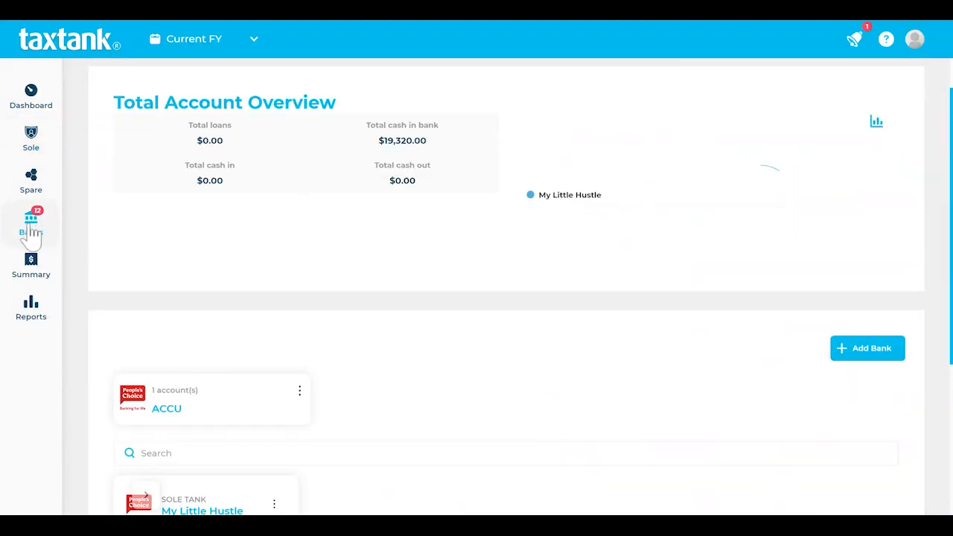
{"action": "scroll", "coordinate": [170, 258], "scroll_direction": "down", "scroll_amount": 3}
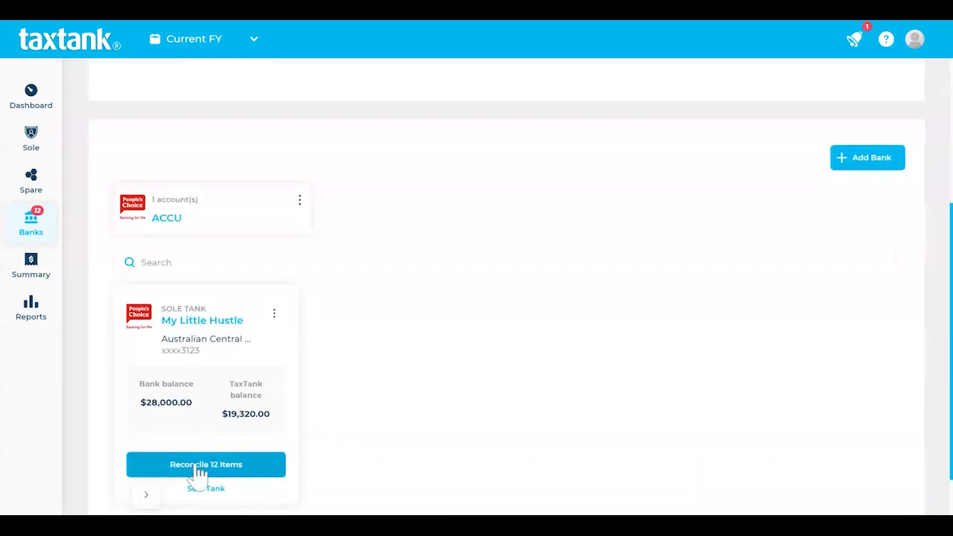
{"action": "left_click", "coordinate": [201, 465]}
{"action": "scroll", "coordinate": [276, 447], "scroll_direction": "down", "scroll_amount": 2}
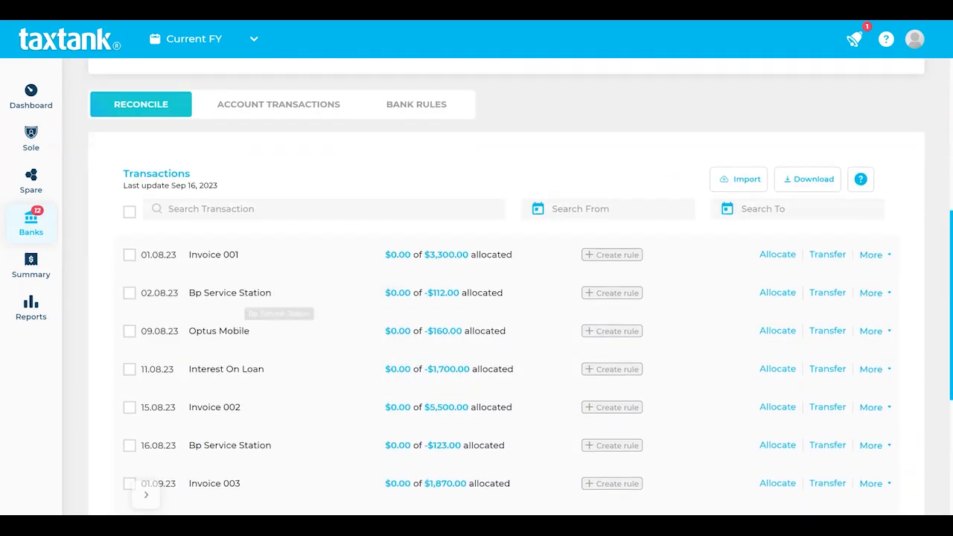
Match the 01.08.23 bank transaction Invoice 001 to Invoice 1 and confirm the match
{"action": "left_click", "coordinate": [875, 256]}
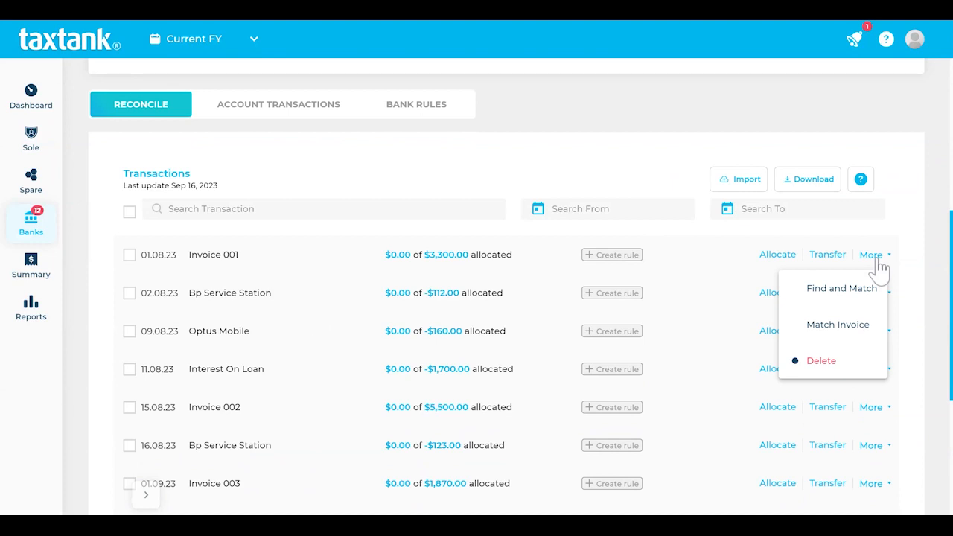
{"action": "left_click", "coordinate": [832, 328]}
{"action": "scroll", "coordinate": [809, 325], "scroll_direction": "down", "scroll_amount": 2}
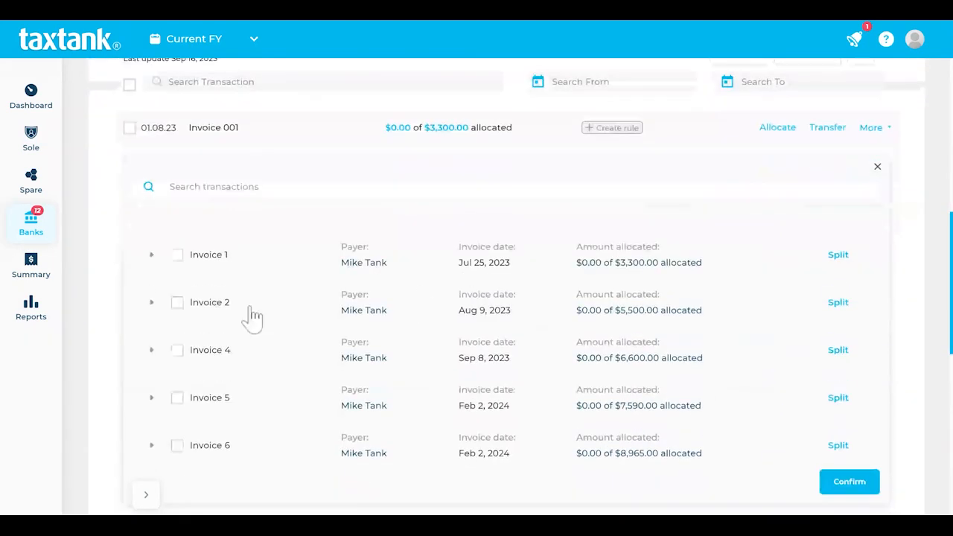
{"action": "left_click", "coordinate": [178, 254]}
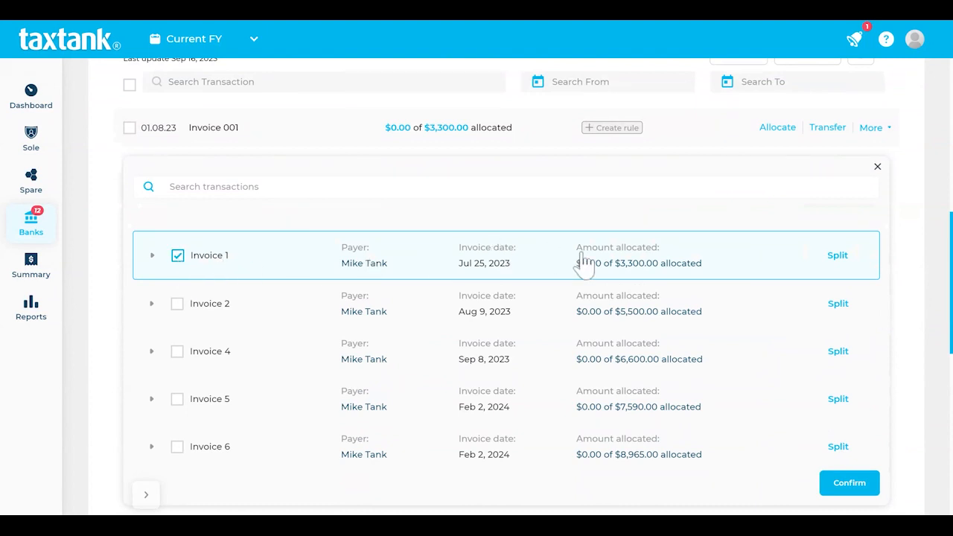
{"action": "scroll", "coordinate": [642, 257], "scroll_direction": "down", "scroll_amount": 1}
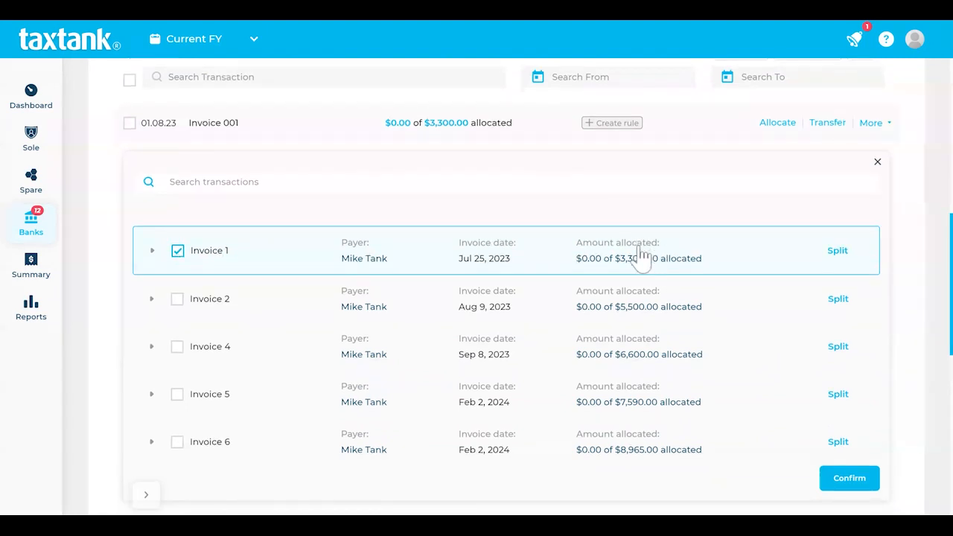
{"action": "scroll", "coordinate": [847, 398], "scroll_direction": "down", "scroll_amount": 1}
{"action": "left_click", "coordinate": [854, 419]}
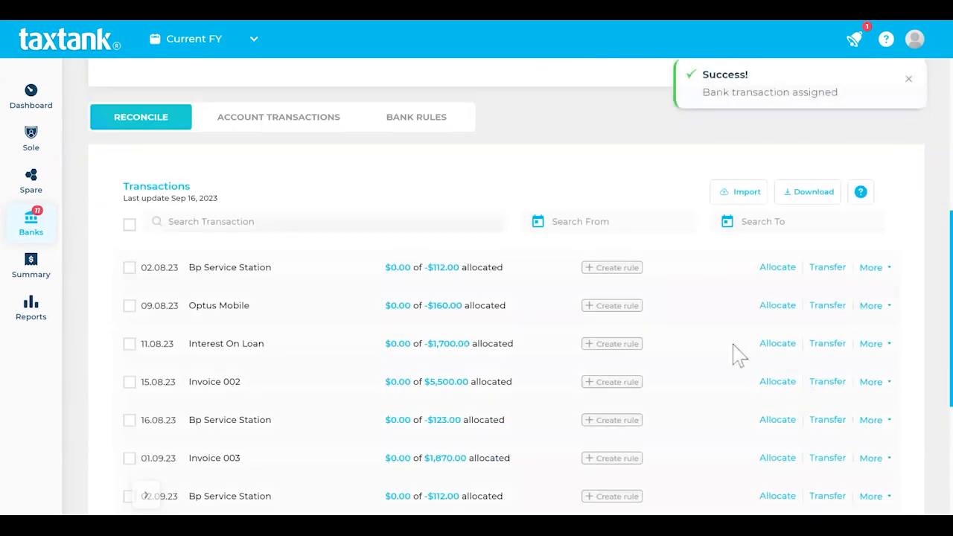
Start matching the 15.09.23 bank transaction Invoice 004 (Part Payment) to an invoice and select Invoice 4
{"action": "scroll", "coordinate": [476, 298], "scroll_direction": "down", "scroll_amount": 2}
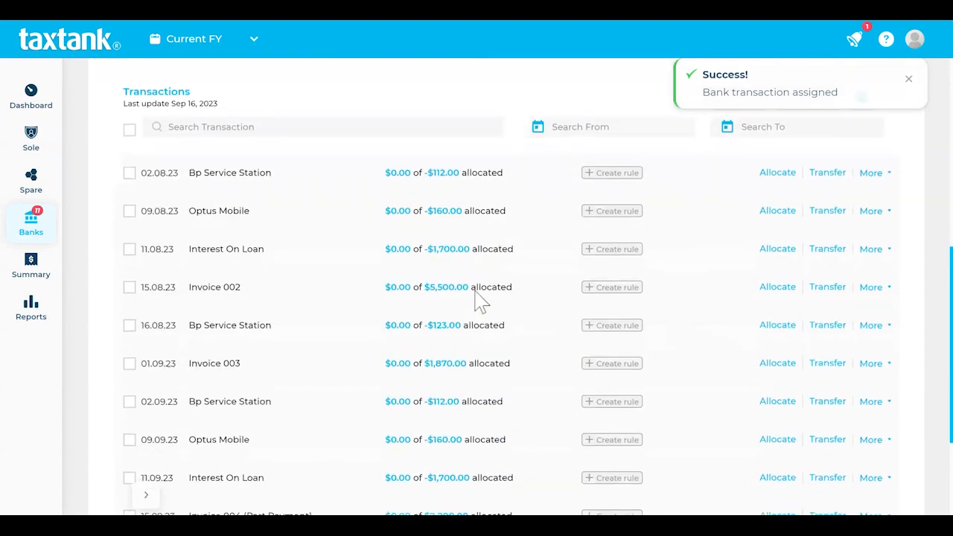
{"action": "scroll", "coordinate": [476, 301], "scroll_direction": "down", "scroll_amount": 1}
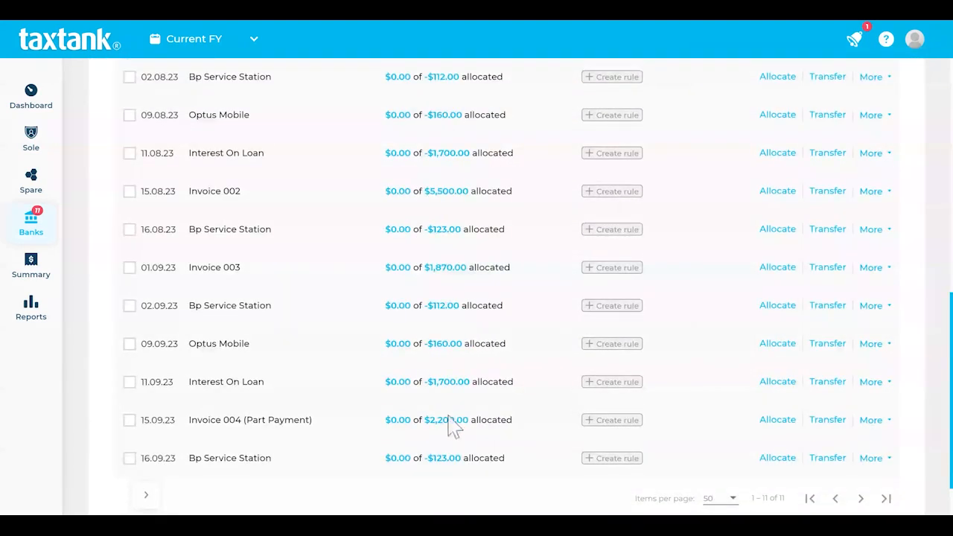
{"action": "left_click", "coordinate": [872, 420]}
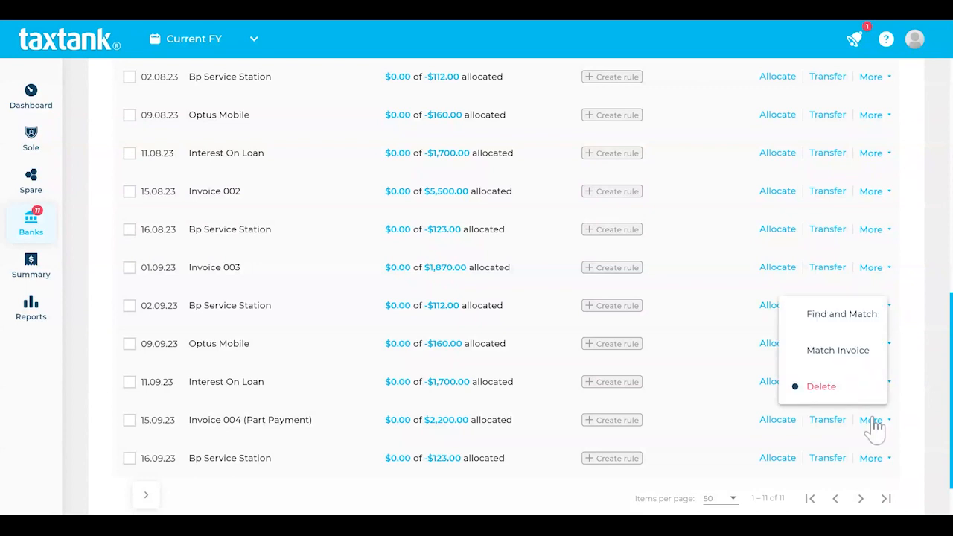
{"action": "left_click", "coordinate": [838, 351]}
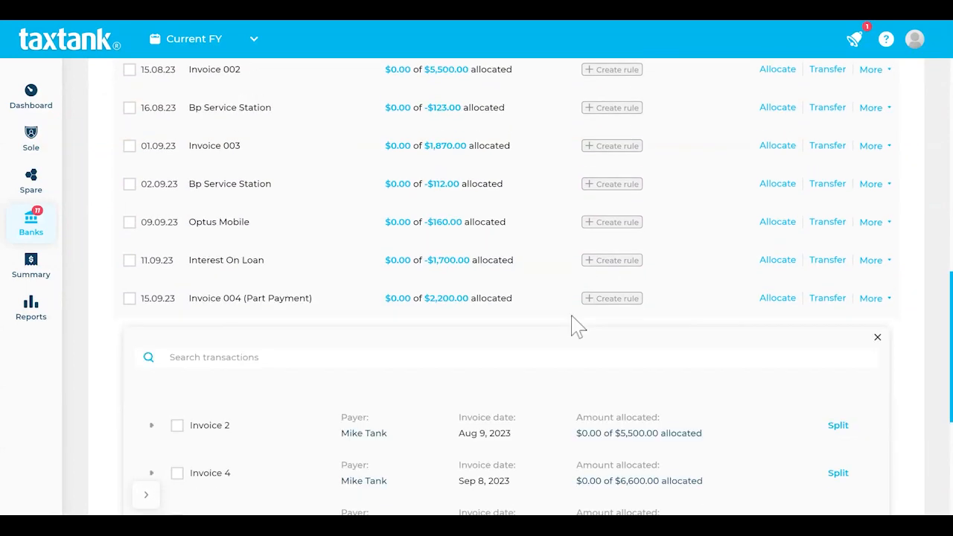
{"action": "left_click", "coordinate": [178, 341]}
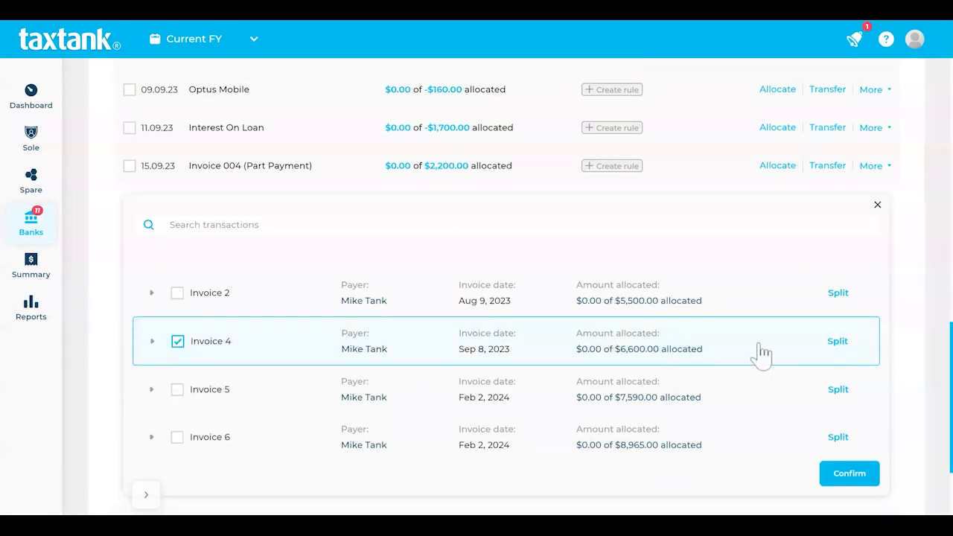
Split Invoice 4 with a part payment of $2,200 to assign the bank transaction
{"action": "left_click", "coordinate": [834, 344]}
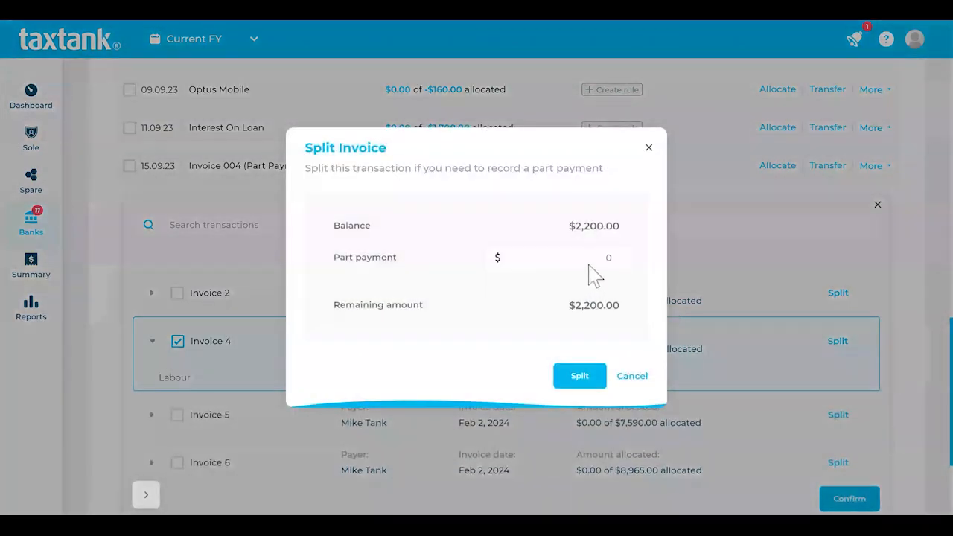
{"action": "left_click", "coordinate": [594, 261]}
{"action": "type", "text": "2200"}
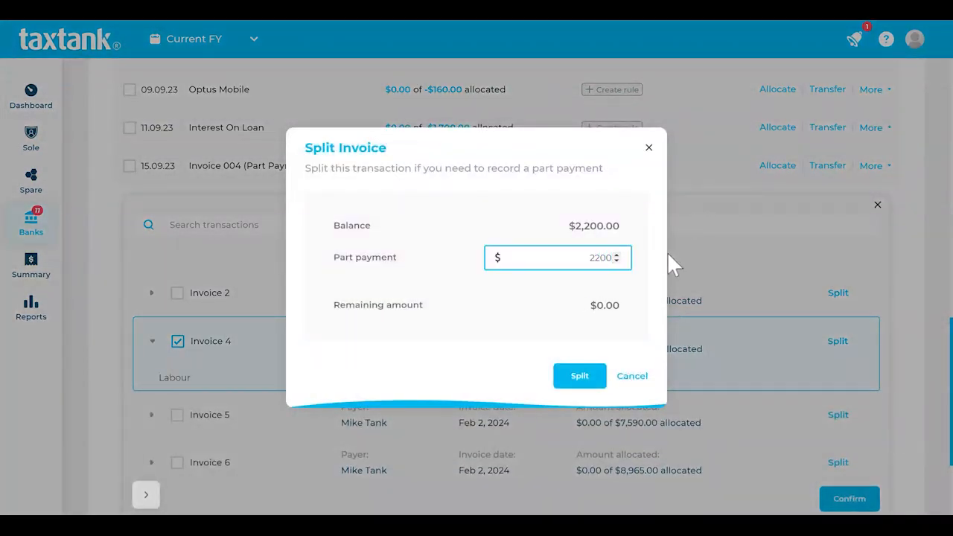
{"action": "left_click", "coordinate": [580, 379]}
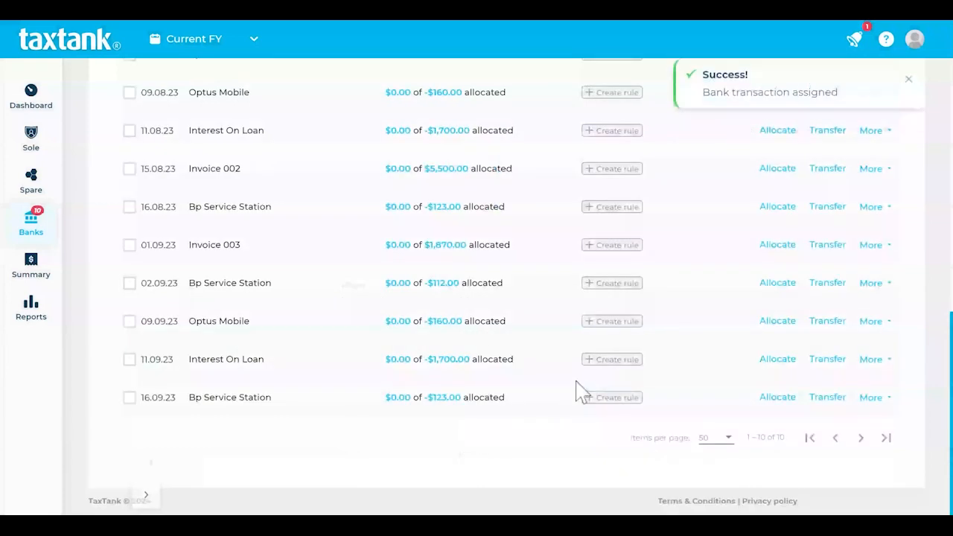
Open the sole trader business's pending invoices and mark Invoice 0002 as paid
{"action": "scroll", "coordinate": [578, 389], "scroll_direction": "up", "scroll_amount": 3}
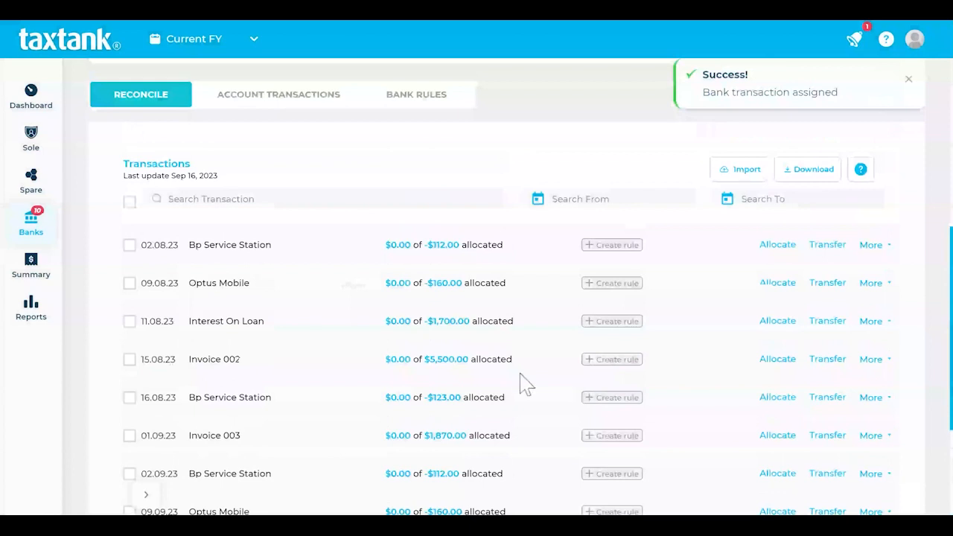
{"action": "left_click", "coordinate": [15, 153]}
{"action": "left_click", "coordinate": [415, 302]}
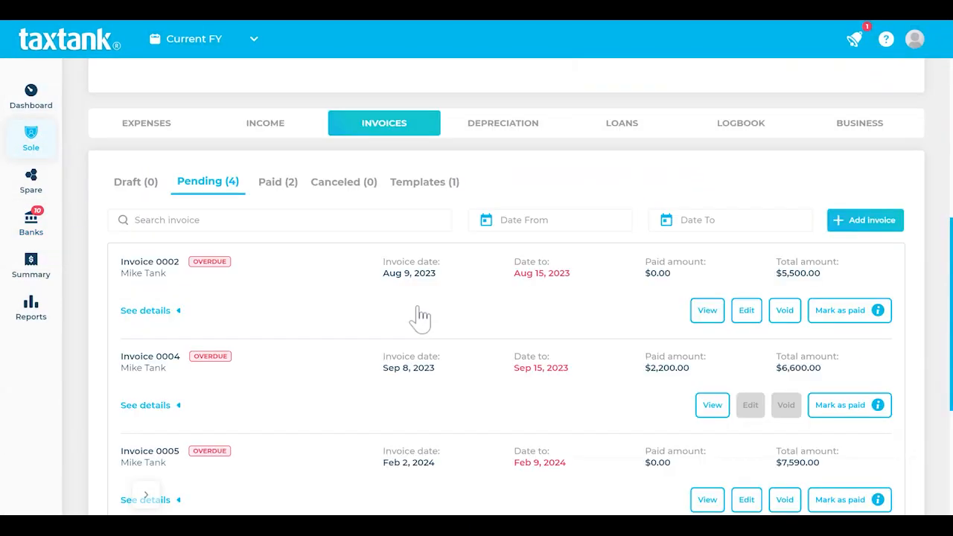
{"action": "scroll", "coordinate": [427, 315], "scroll_direction": "down", "scroll_amount": 1}
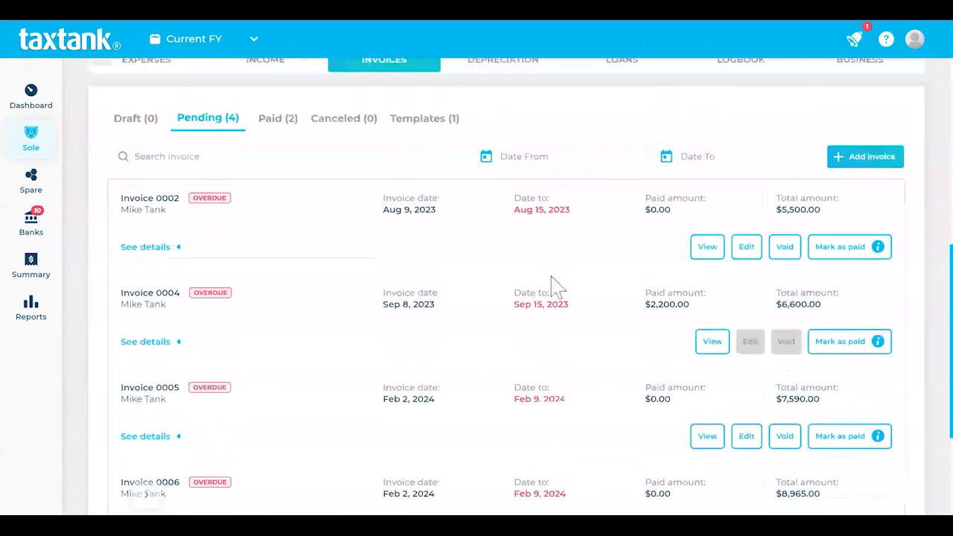
{"action": "left_click", "coordinate": [840, 246]}
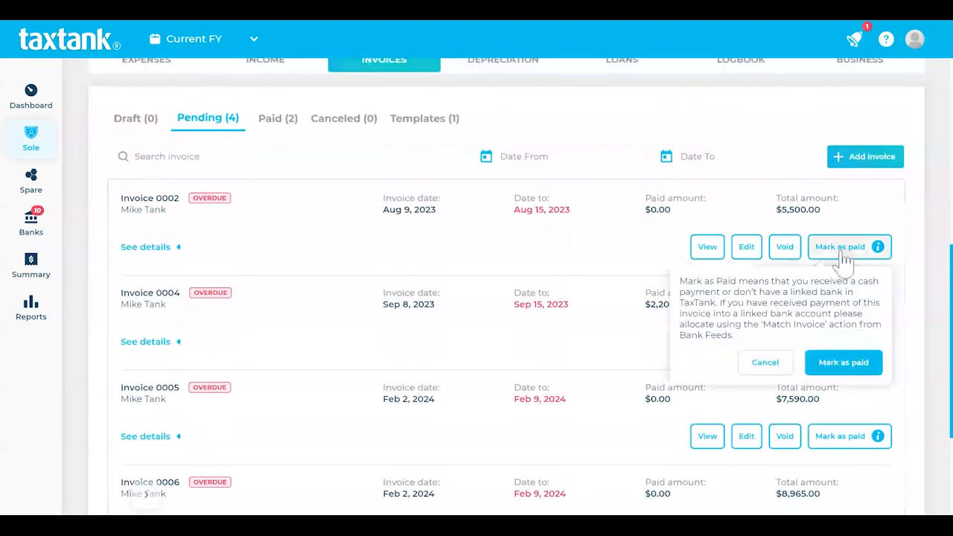
{"action": "left_click", "coordinate": [842, 365]}
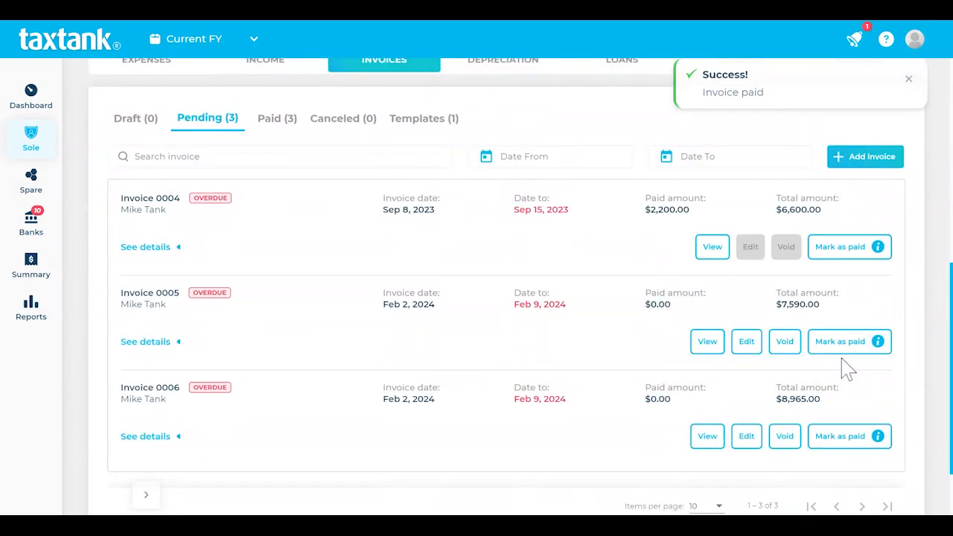
In the paid invoices, undo the payment of Invoice 0003 and confirm marking it as pending
{"action": "left_click", "coordinate": [279, 134]}
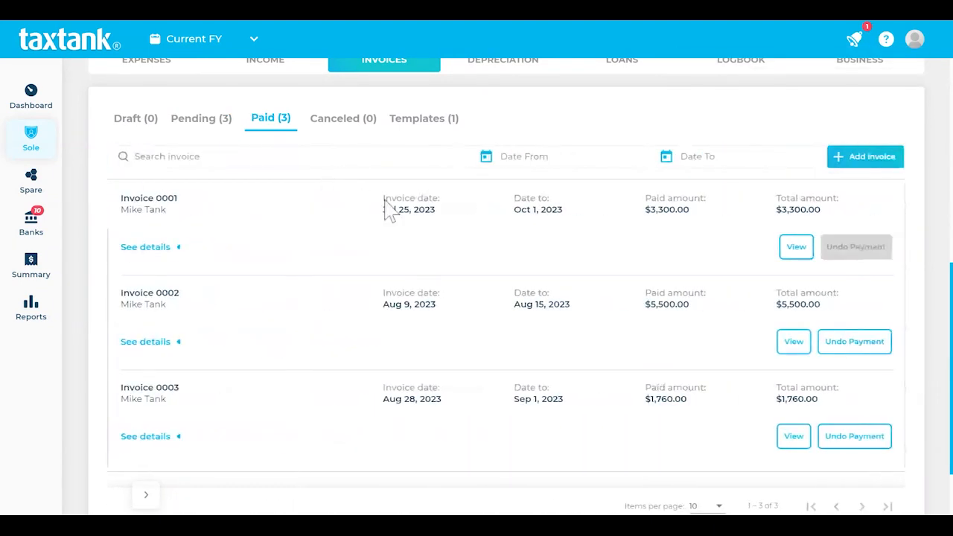
{"action": "scroll", "coordinate": [399, 220], "scroll_direction": "down", "scroll_amount": 2}
{"action": "scroll", "coordinate": [398, 224], "scroll_direction": "up", "scroll_amount": 6}
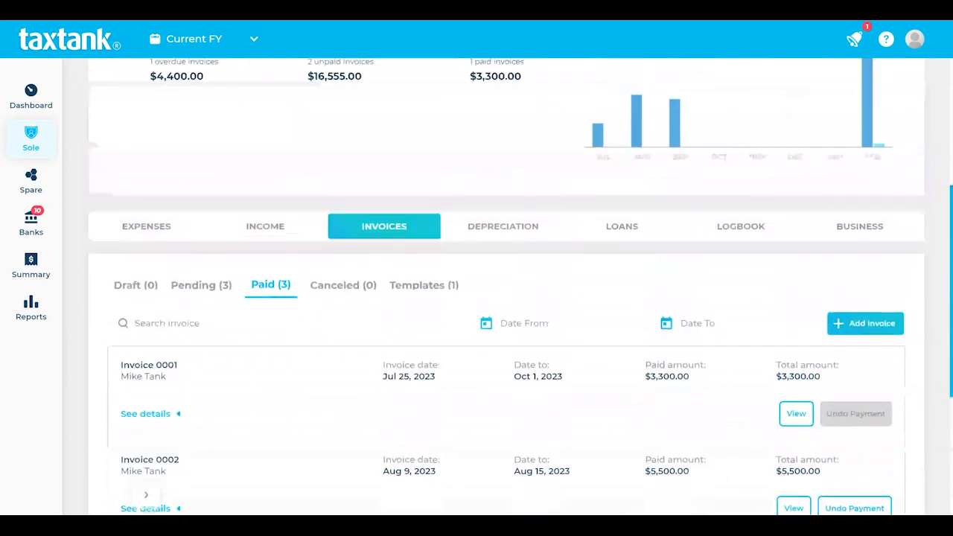
{"action": "scroll", "coordinate": [397, 229], "scroll_direction": "down", "scroll_amount": 1}
{"action": "scroll", "coordinate": [849, 425], "scroll_direction": "down", "scroll_amount": 3}
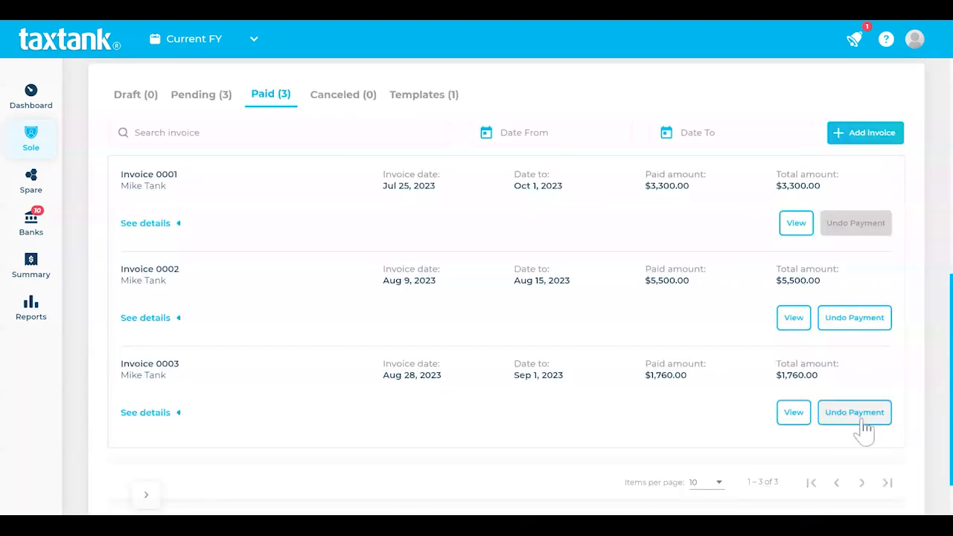
{"action": "left_click", "coordinate": [863, 421]}
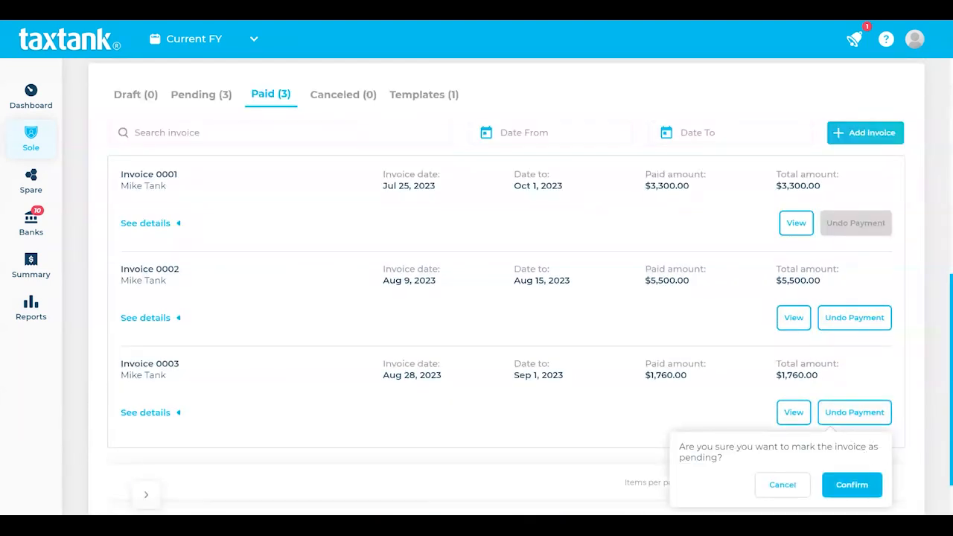
{"action": "left_click", "coordinate": [850, 486]}
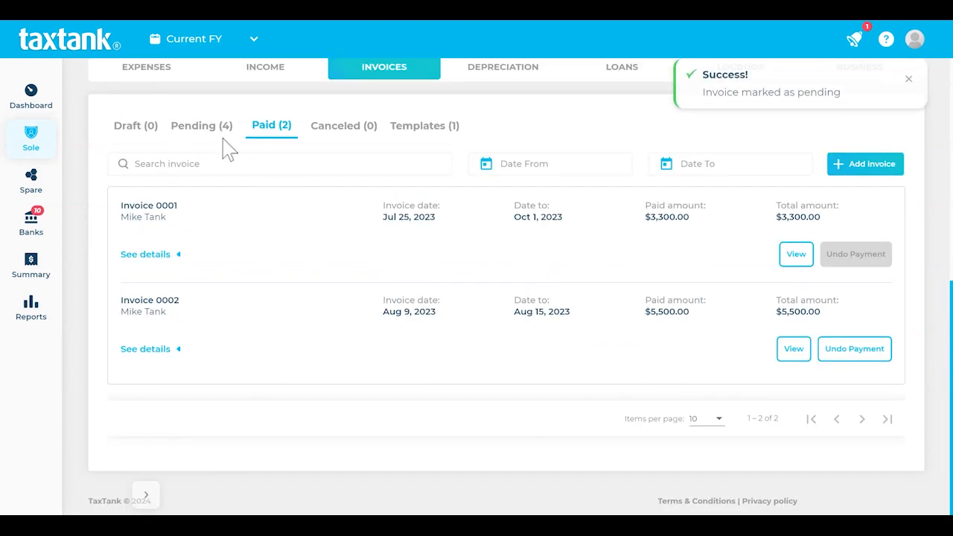
Check the pending invoices list and review the My Little Hustle business overview
{"action": "left_click", "coordinate": [210, 136]}
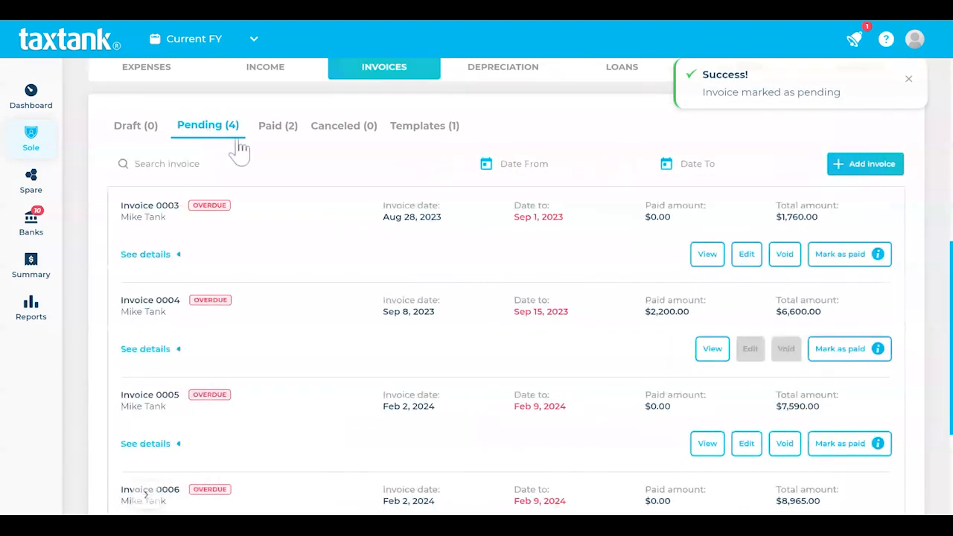
{"action": "left_click", "coordinate": [52, 311]}
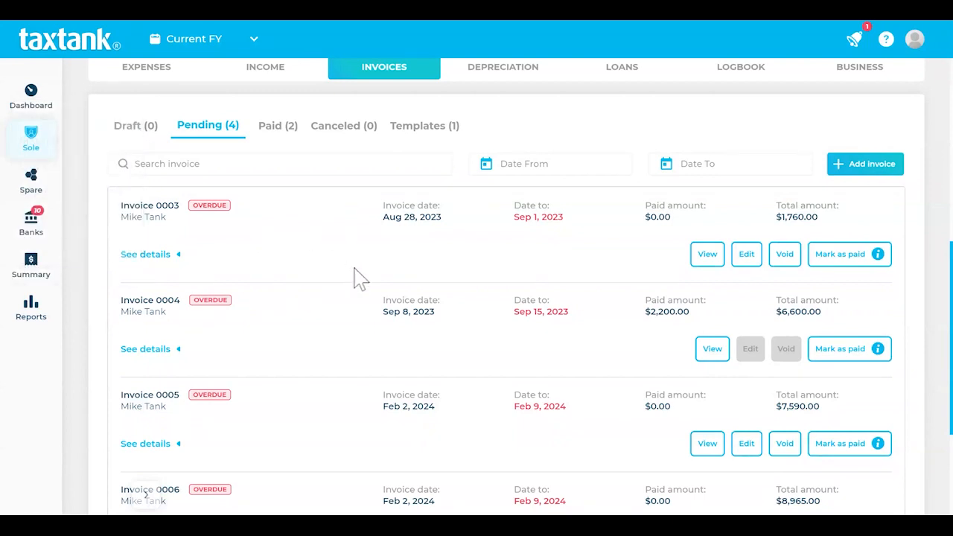
{"action": "scroll", "coordinate": [365, 283], "scroll_direction": "up", "scroll_amount": 1}
{"action": "scroll", "coordinate": [375, 287], "scroll_direction": "up", "scroll_amount": 5}
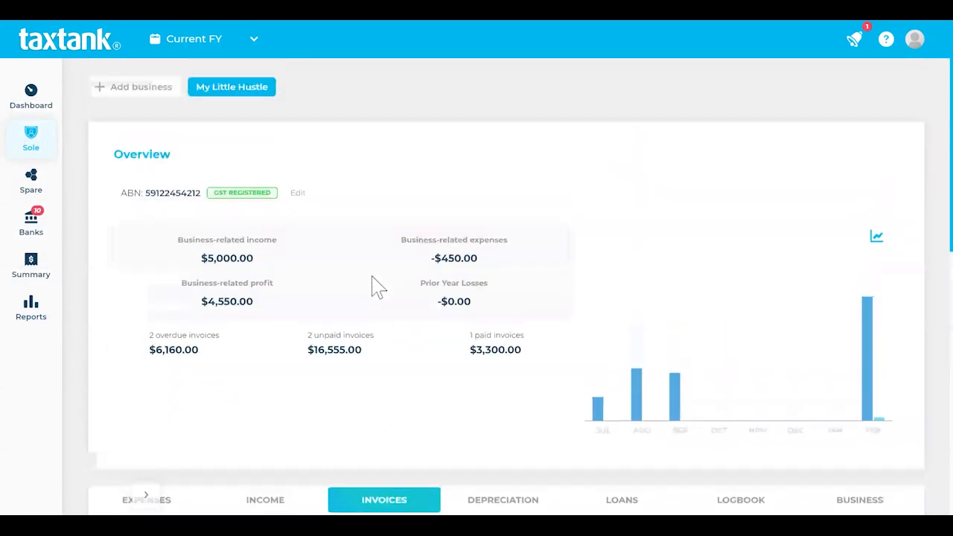